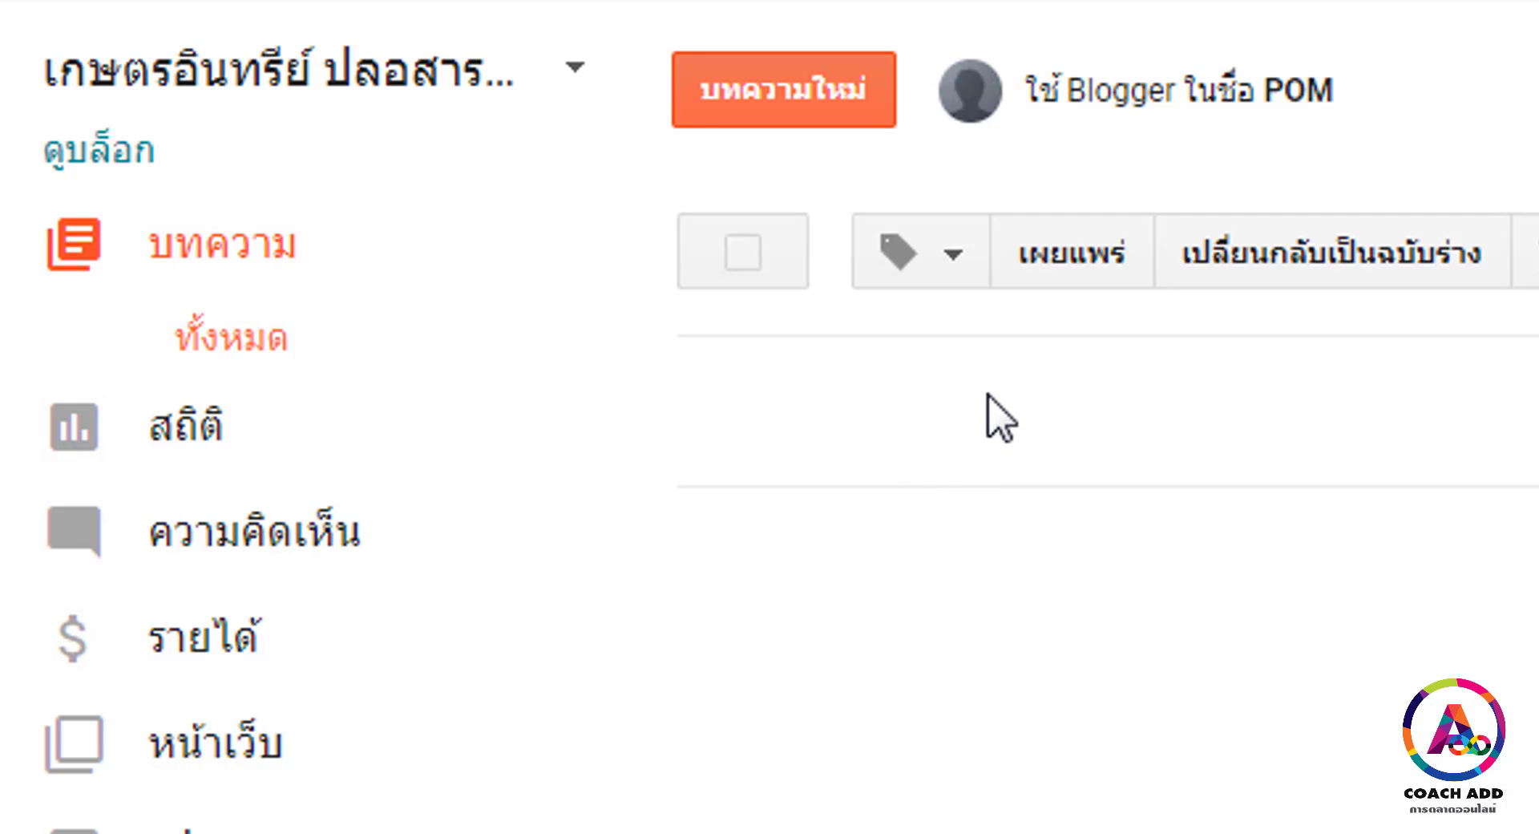
# Review the blog's statistics pages for overview, posts, traffic sources and audience.
pyautogui.click(211, 457)
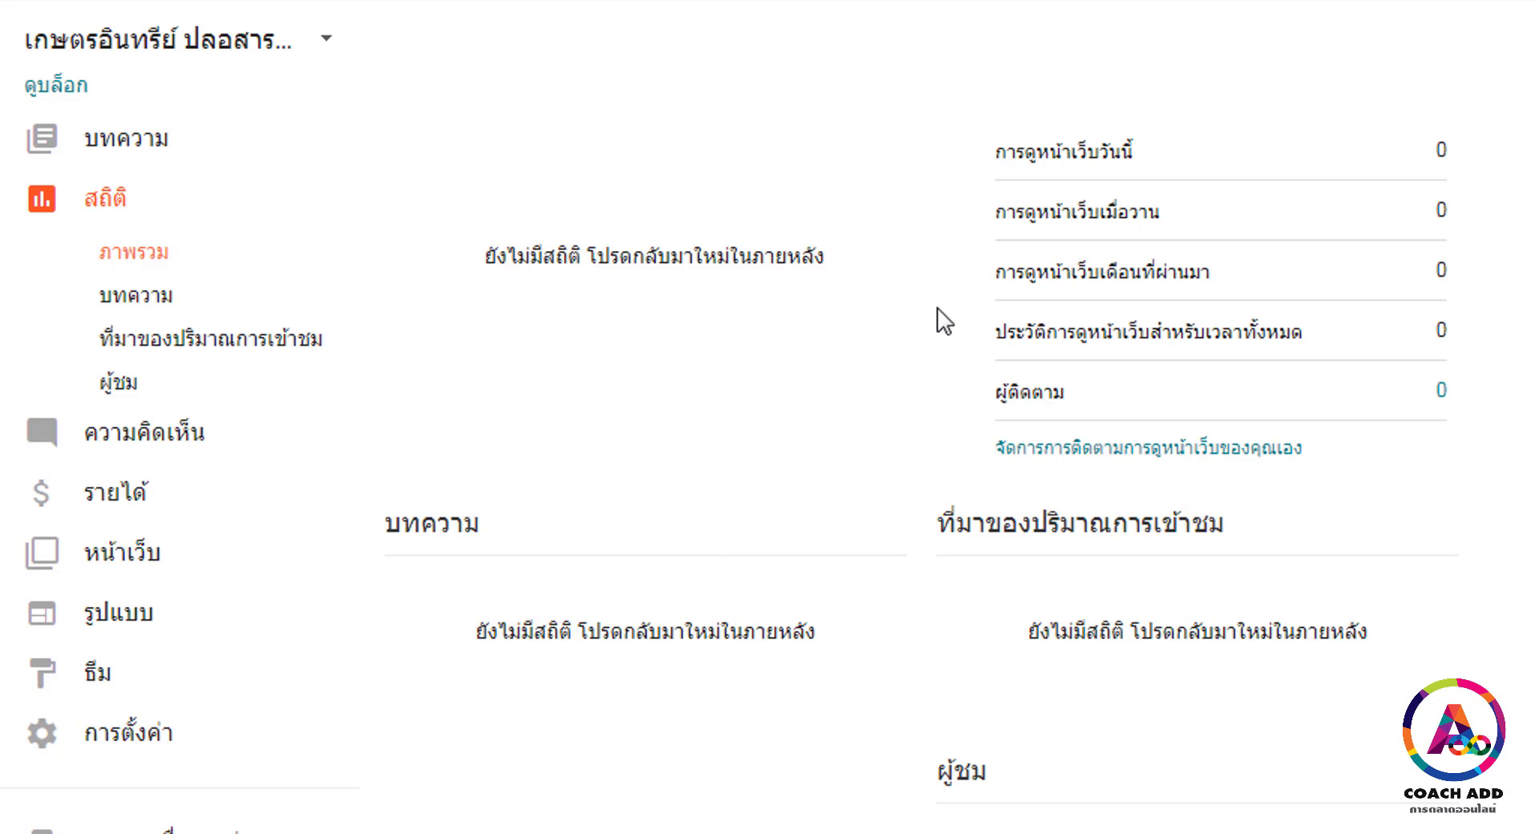
pyautogui.click(116, 303)
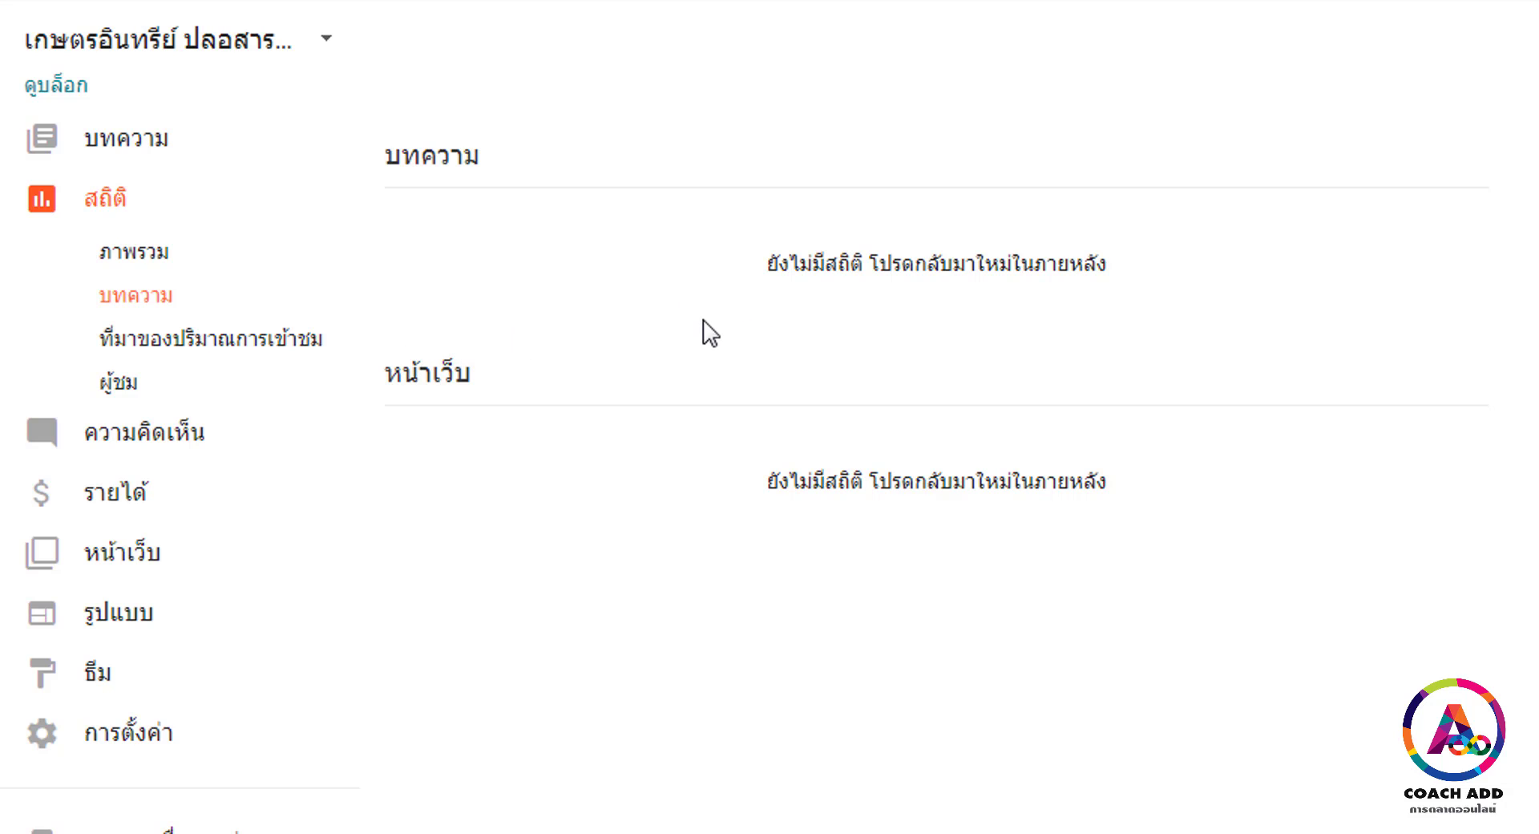
pyautogui.click(177, 343)
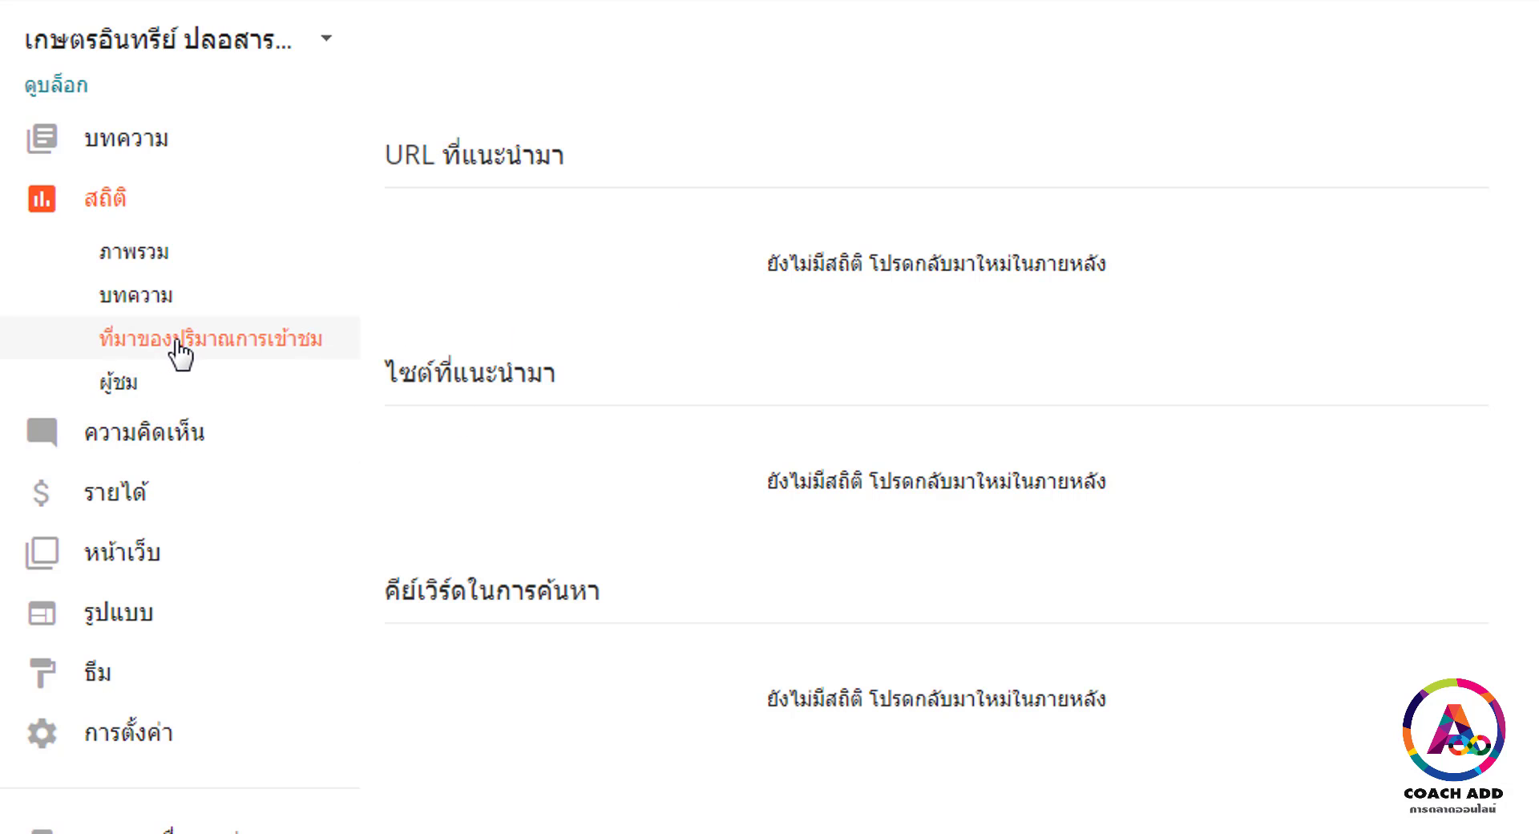
pyautogui.click(176, 389)
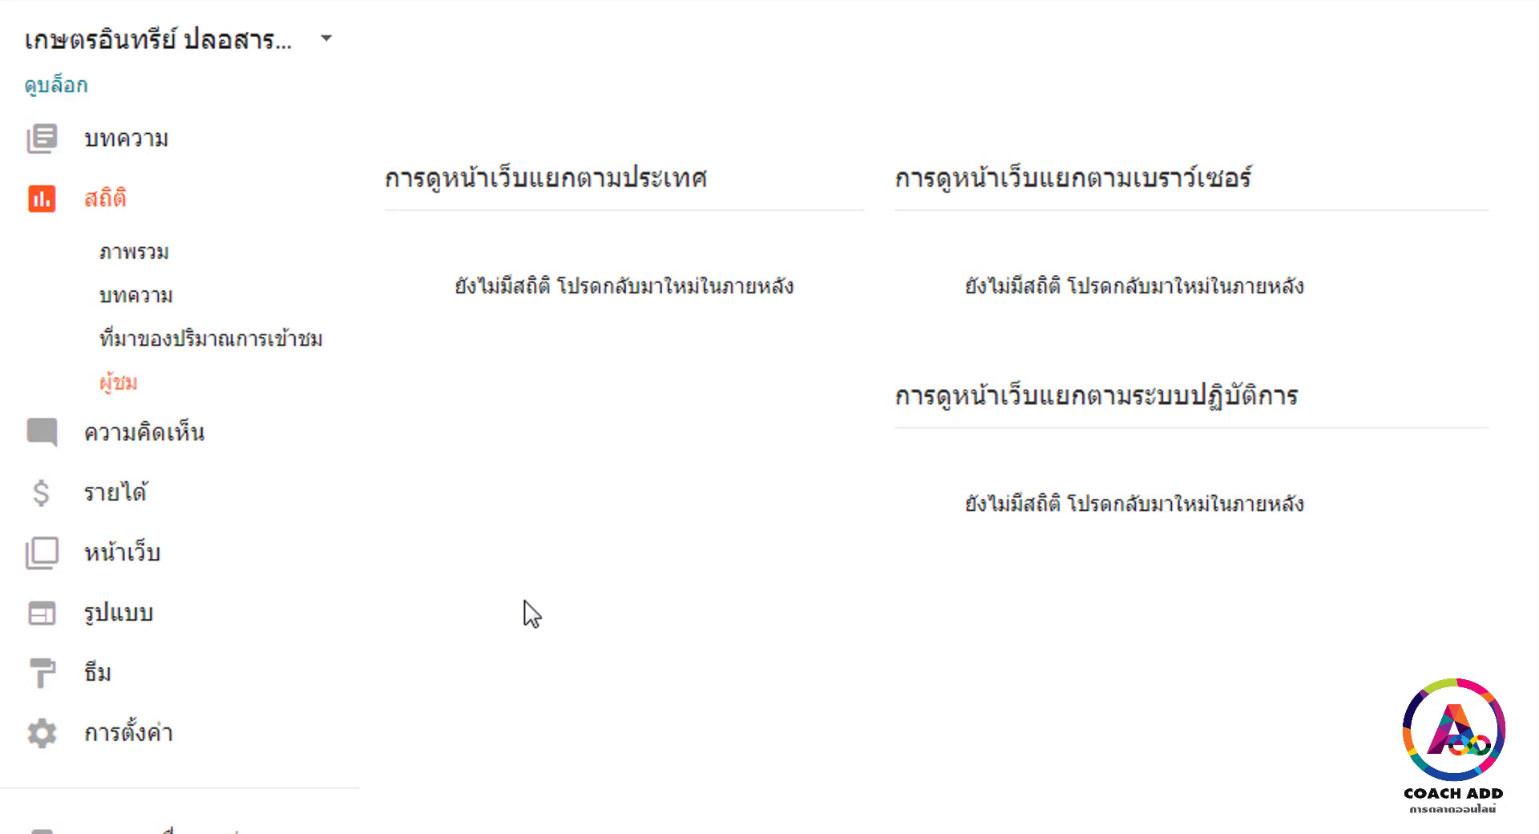
# Check the blog's published and spam comments and view the AdSense earnings page.
pyautogui.click(190, 454)
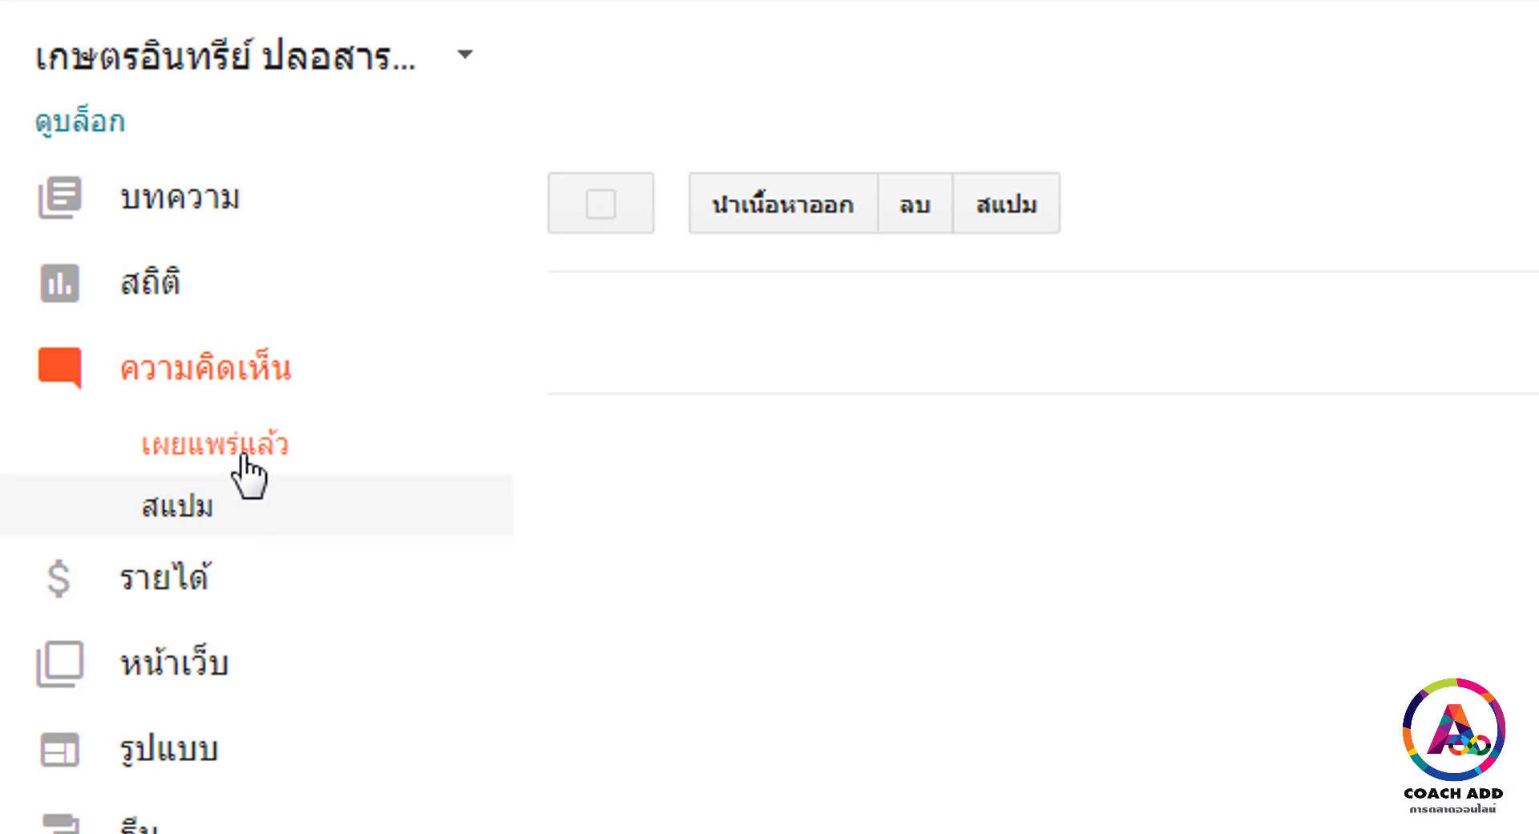
pyautogui.click(193, 523)
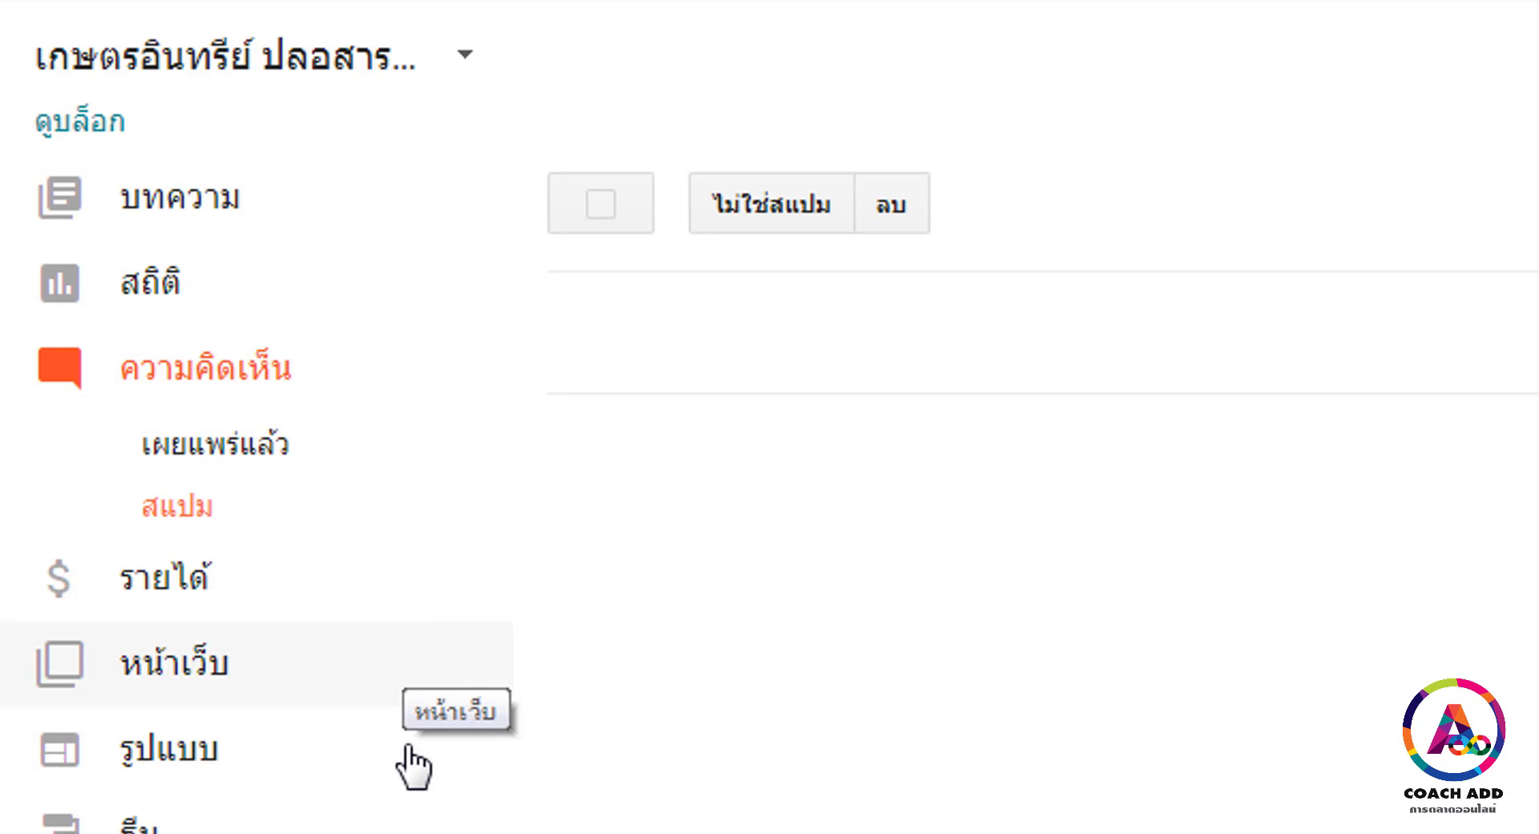
pyautogui.click(140, 581)
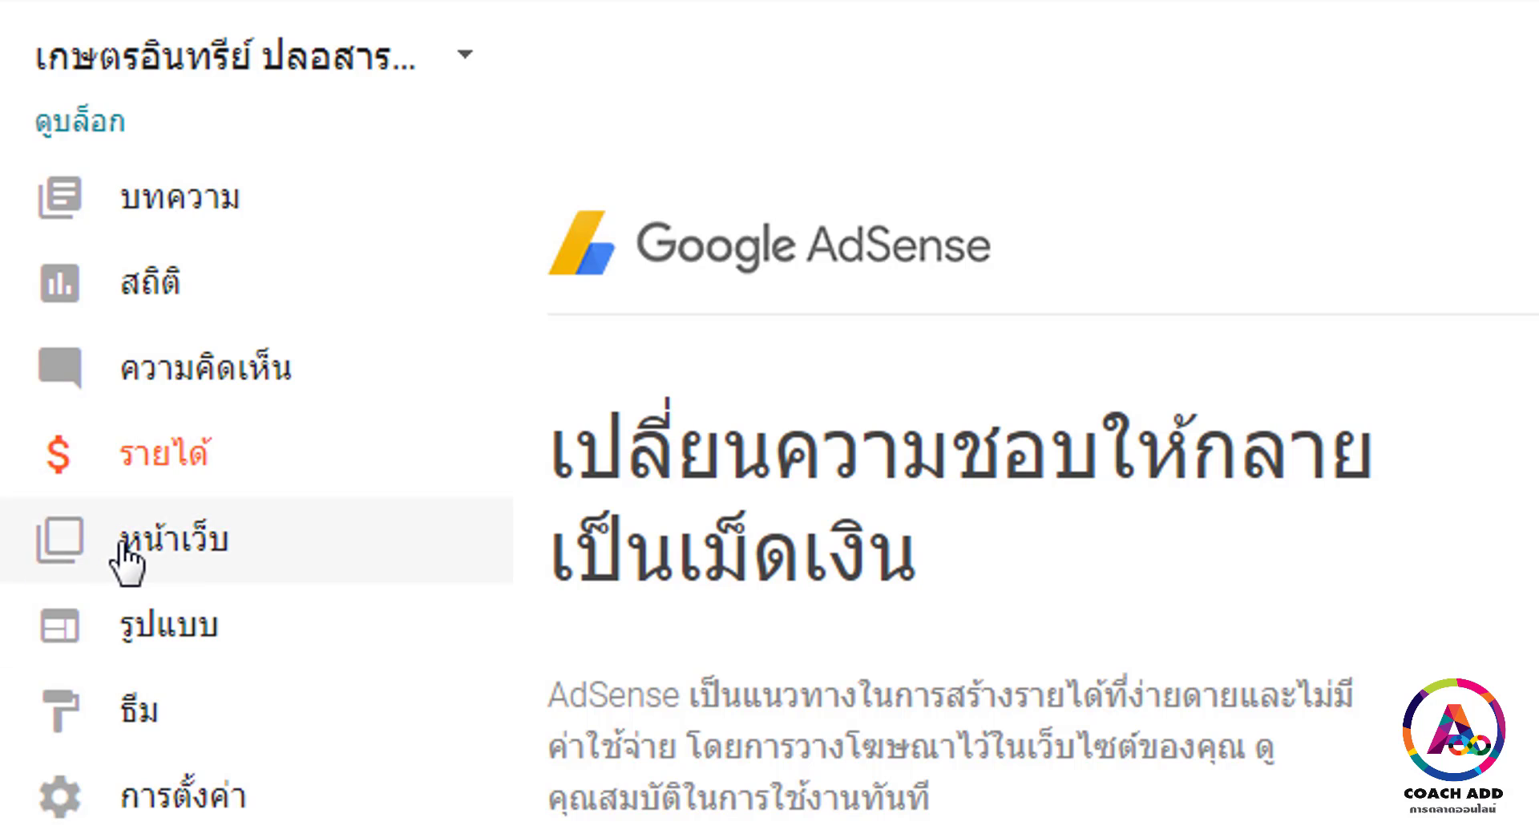
# View the blog's pages list and examine how the gadgets are arranged in the layout.
pyautogui.click(55, 539)
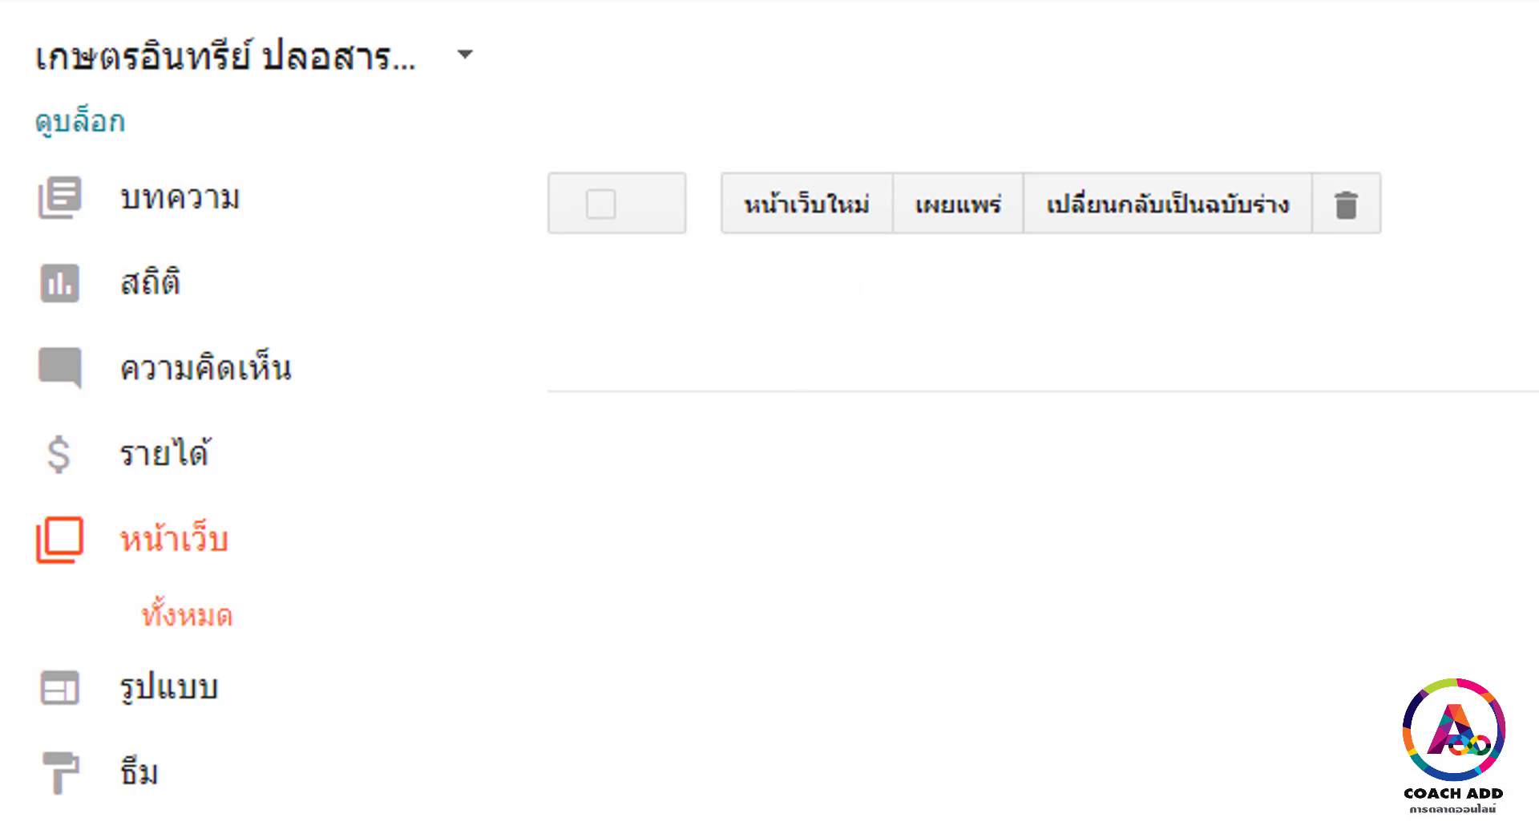
pyautogui.click(154, 696)
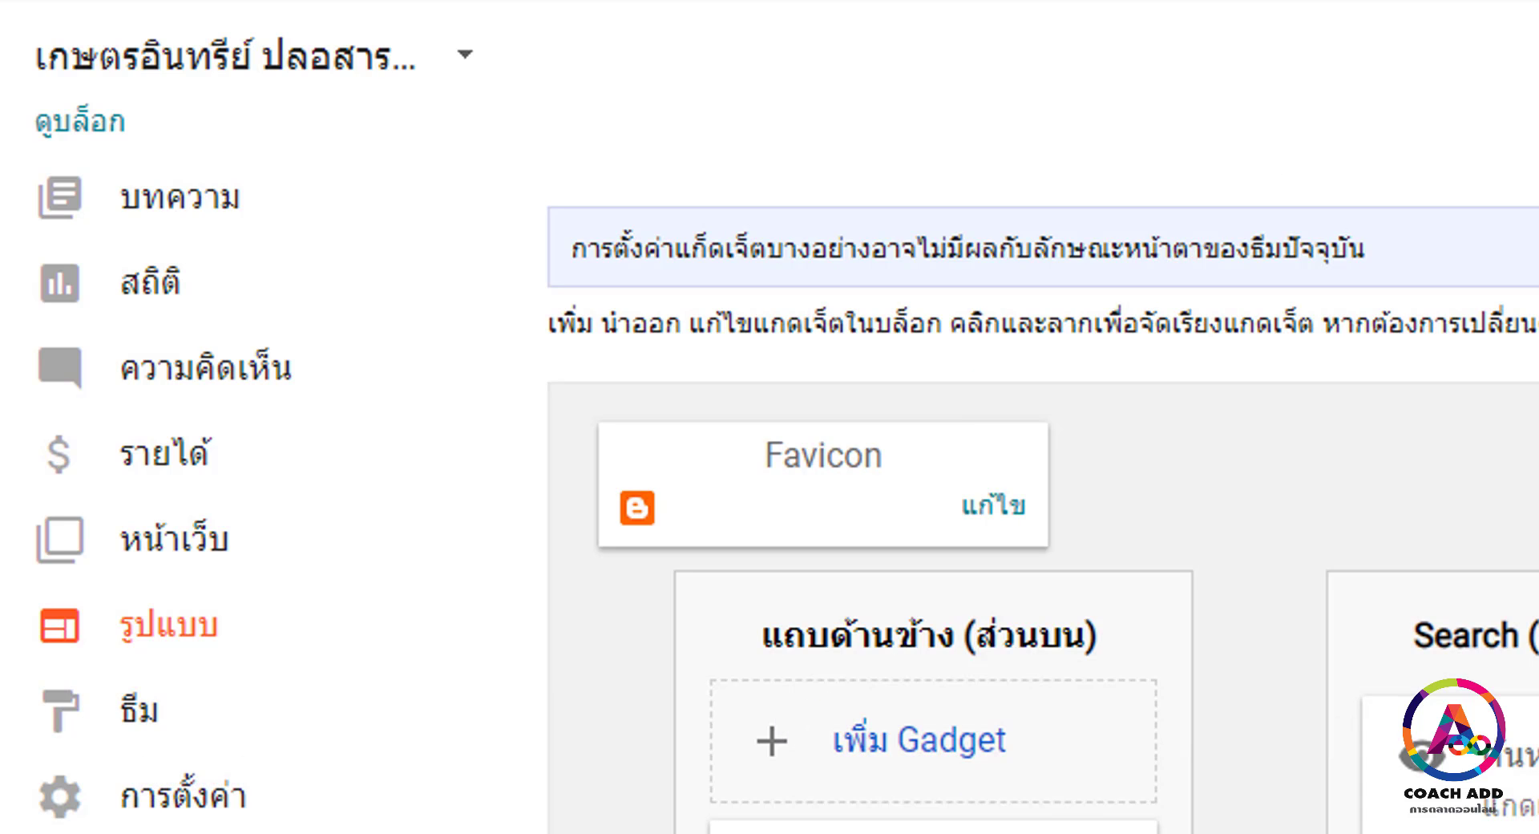
pyautogui.scroll(-5, 1042, 497)
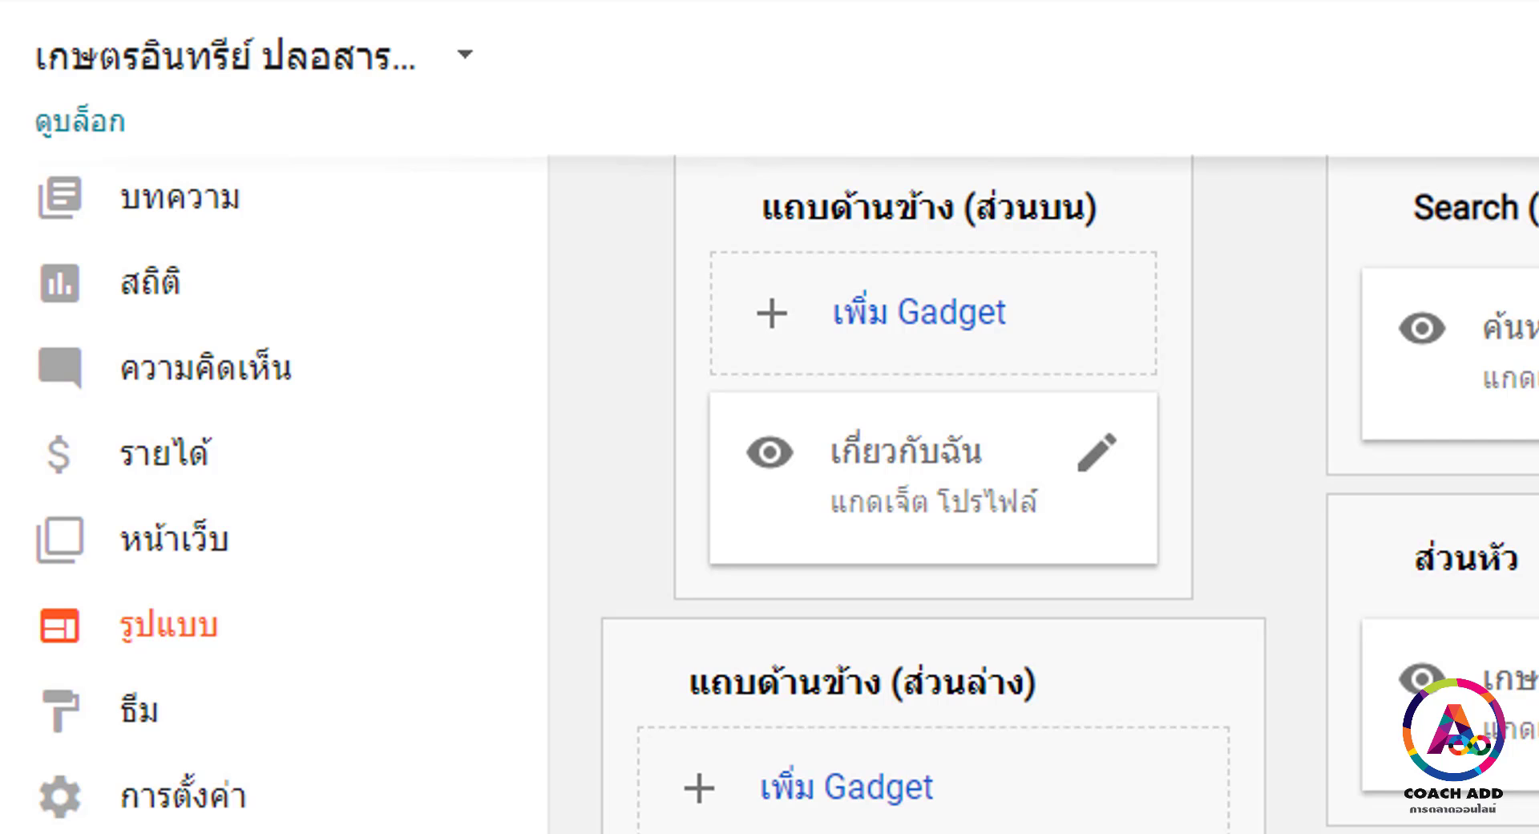
pyautogui.scroll(-13, 934, 497)
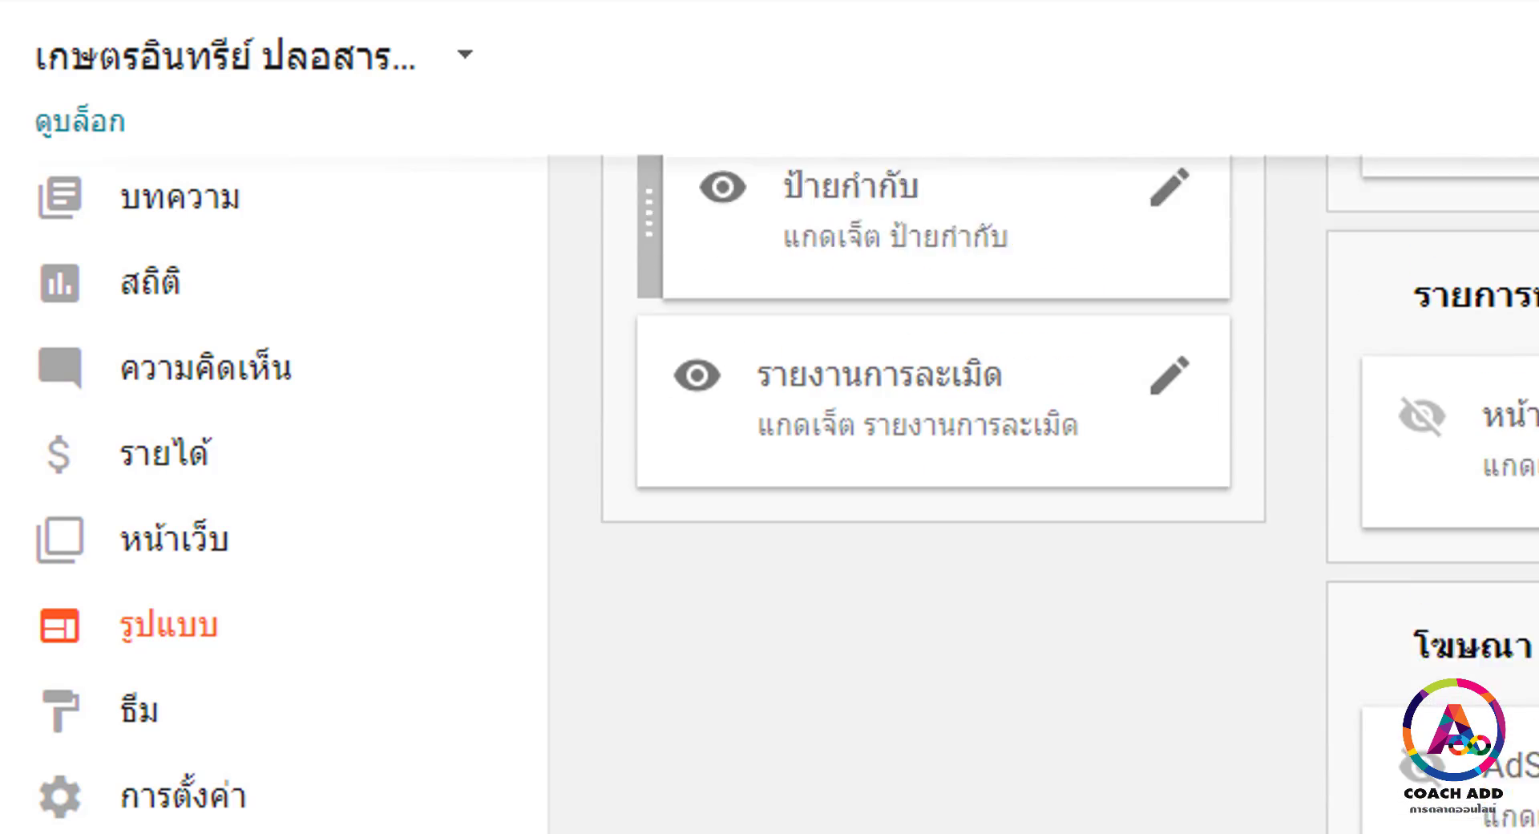
pyautogui.scroll(15, 934, 497)
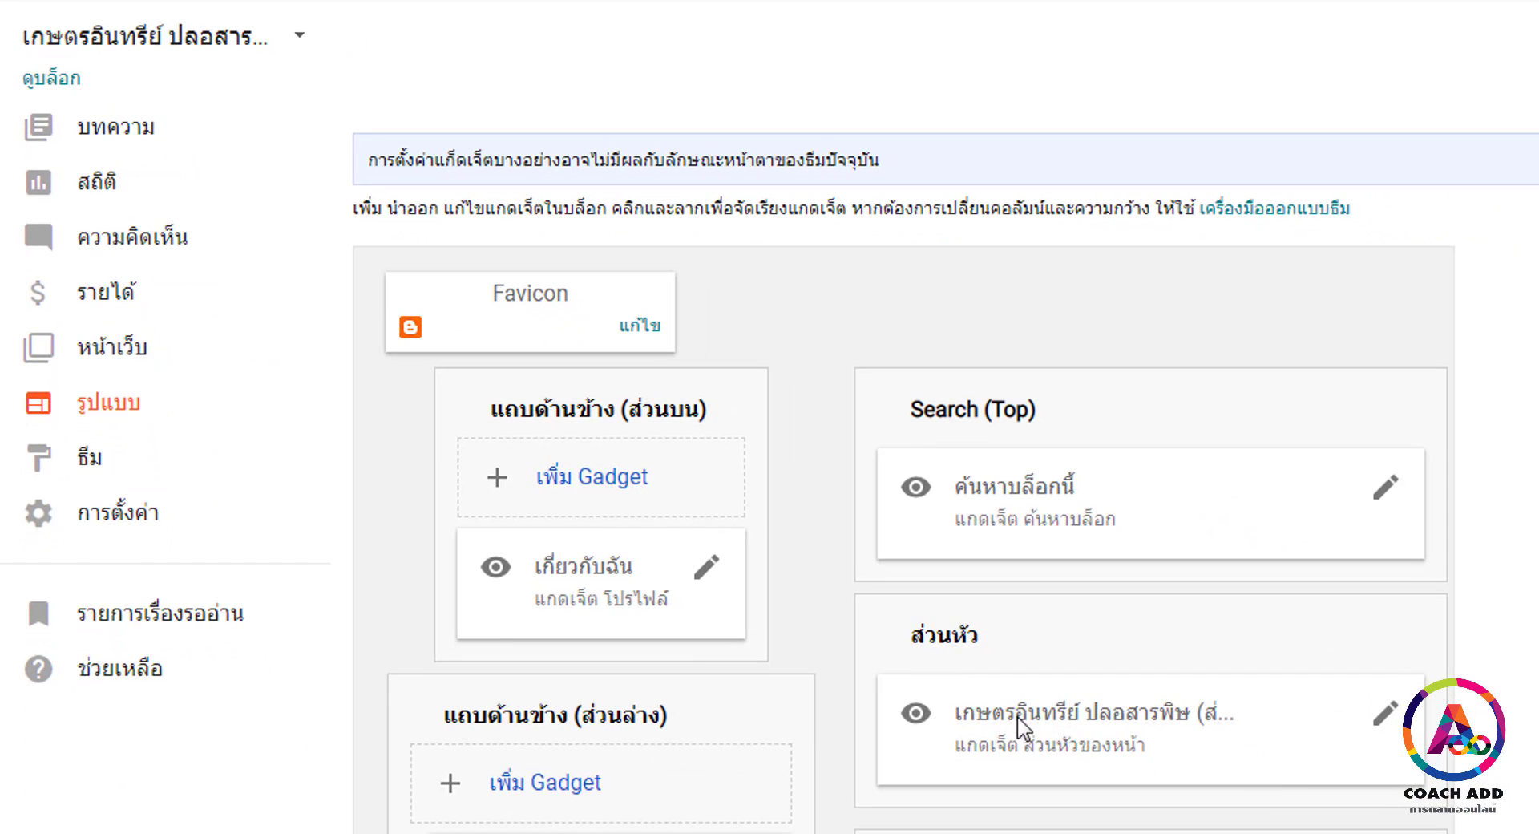
pyautogui.scroll(-3, 1351, 762)
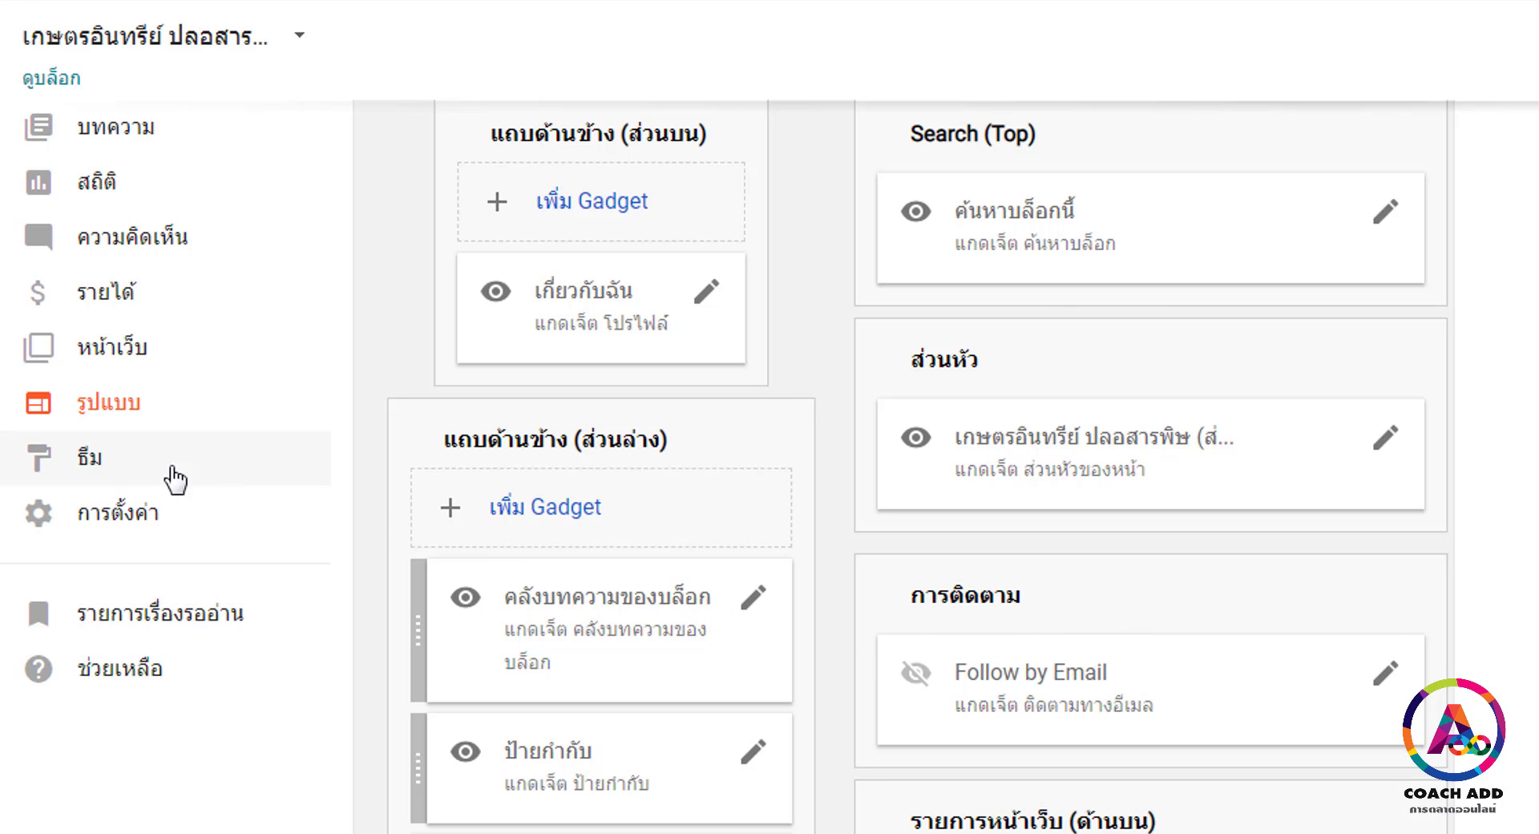
# Browse the theme gallery, comparing the available designs such as Soho, Emporio and the simple and dynamic view themes.
pyautogui.click(120, 465)
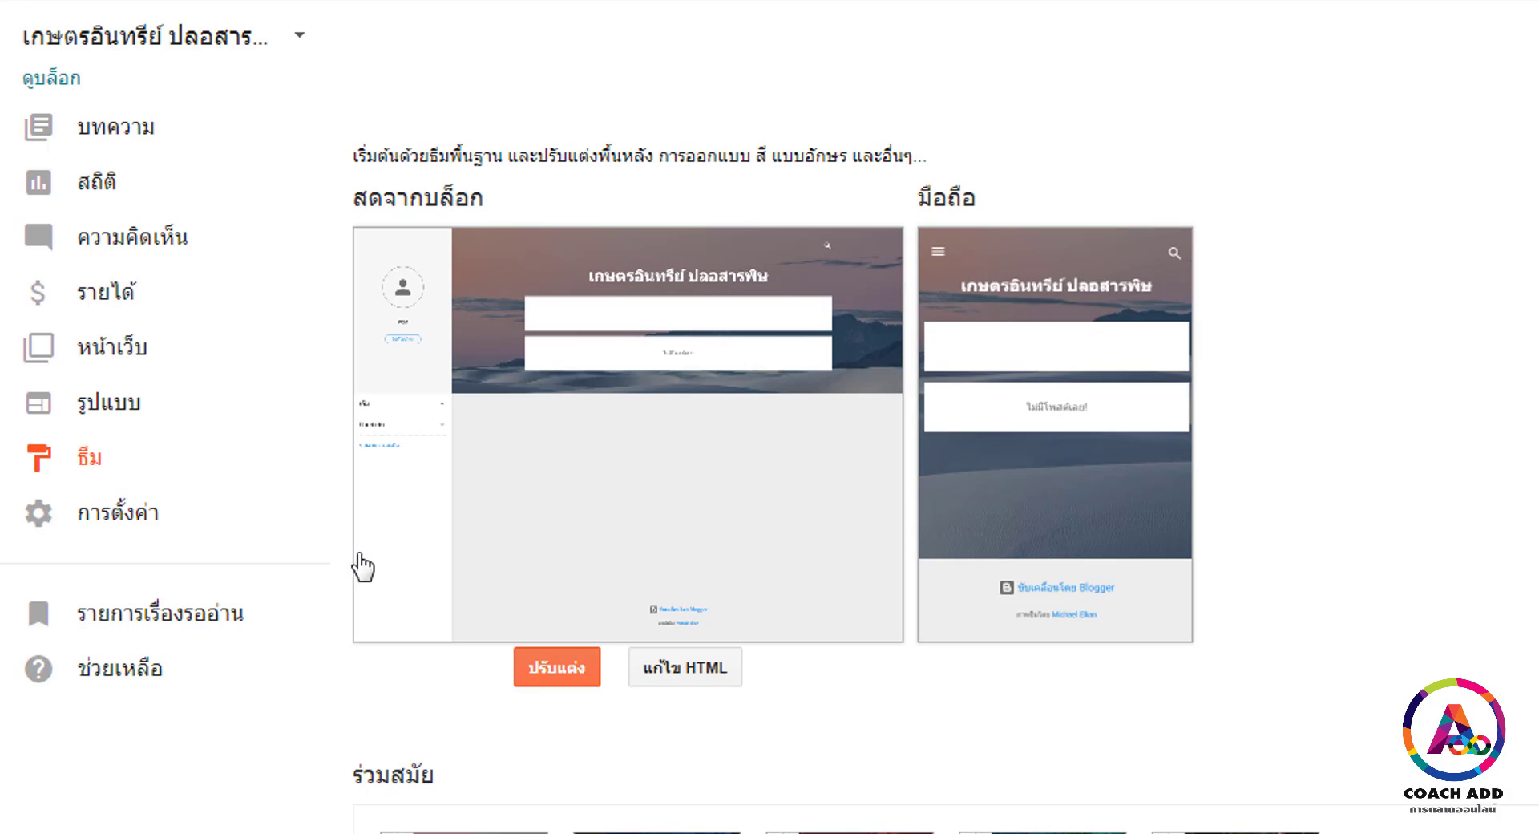
pyautogui.scroll(-2, 859, 612)
pyautogui.scroll(-2, 990, 770)
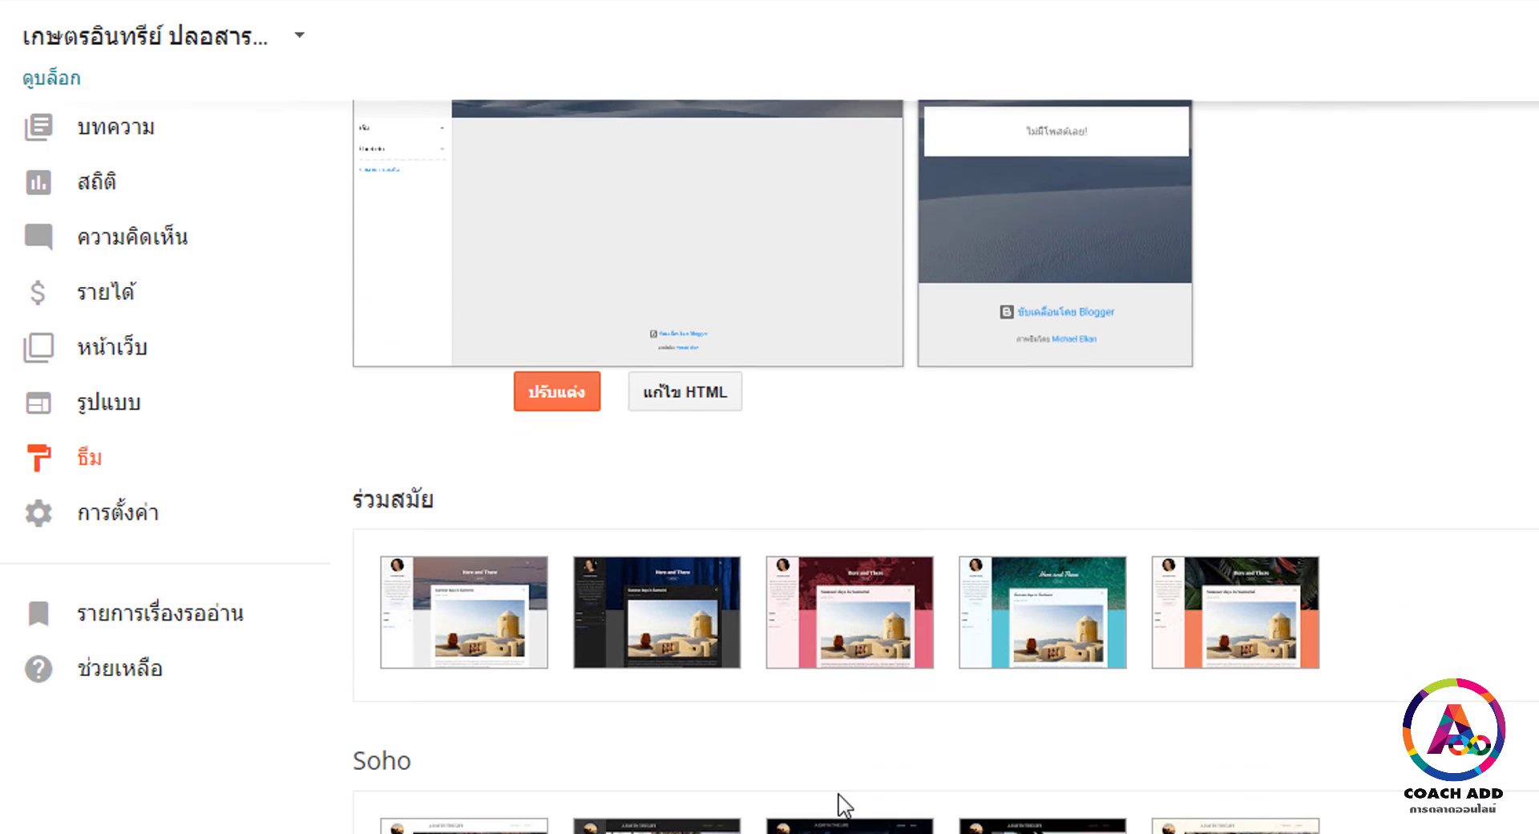
pyautogui.scroll(-2, 965, 670)
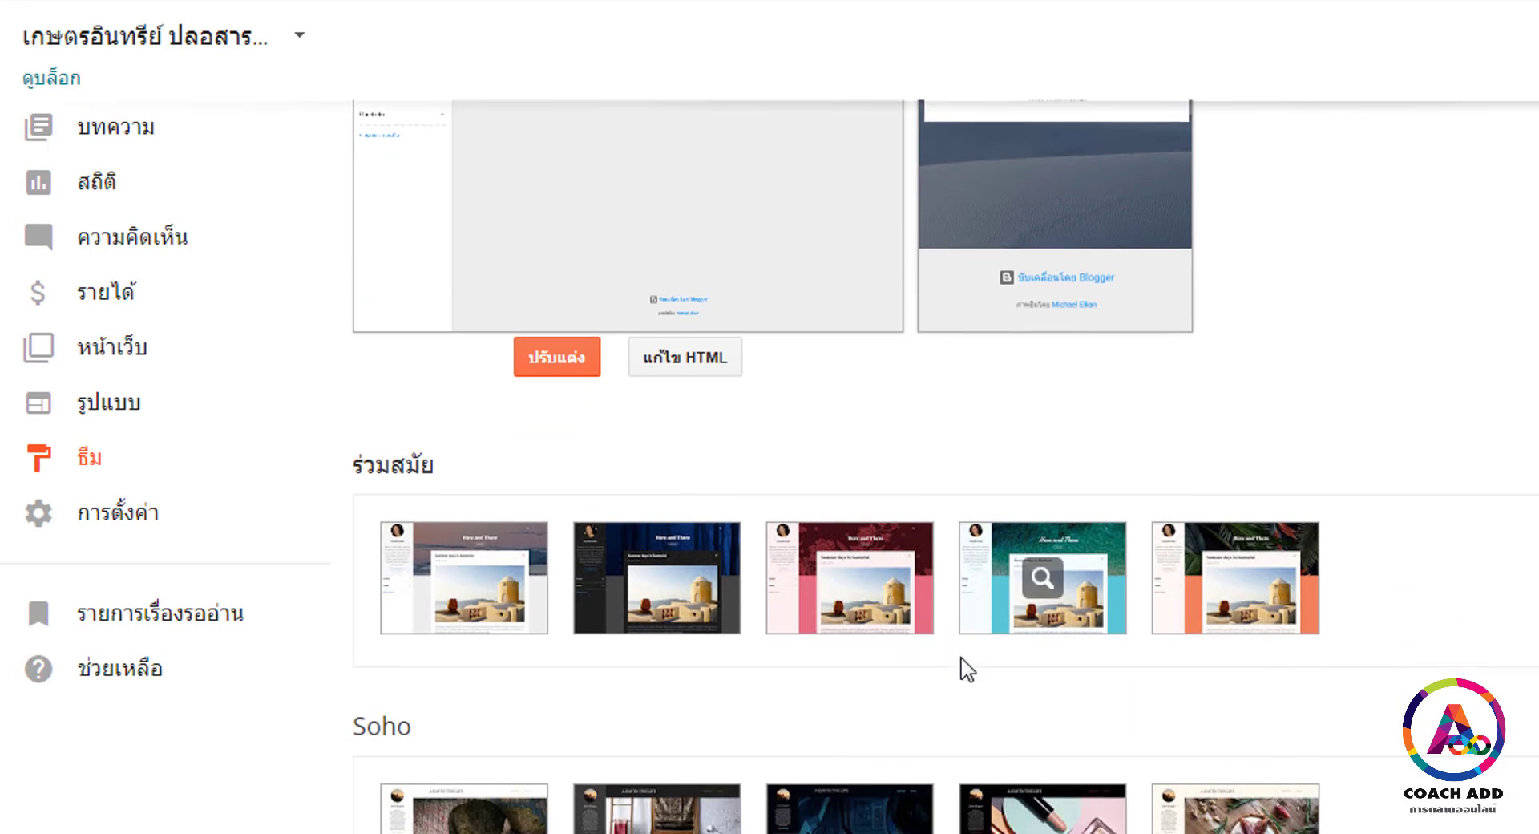
pyautogui.scroll(-2, 985, 639)
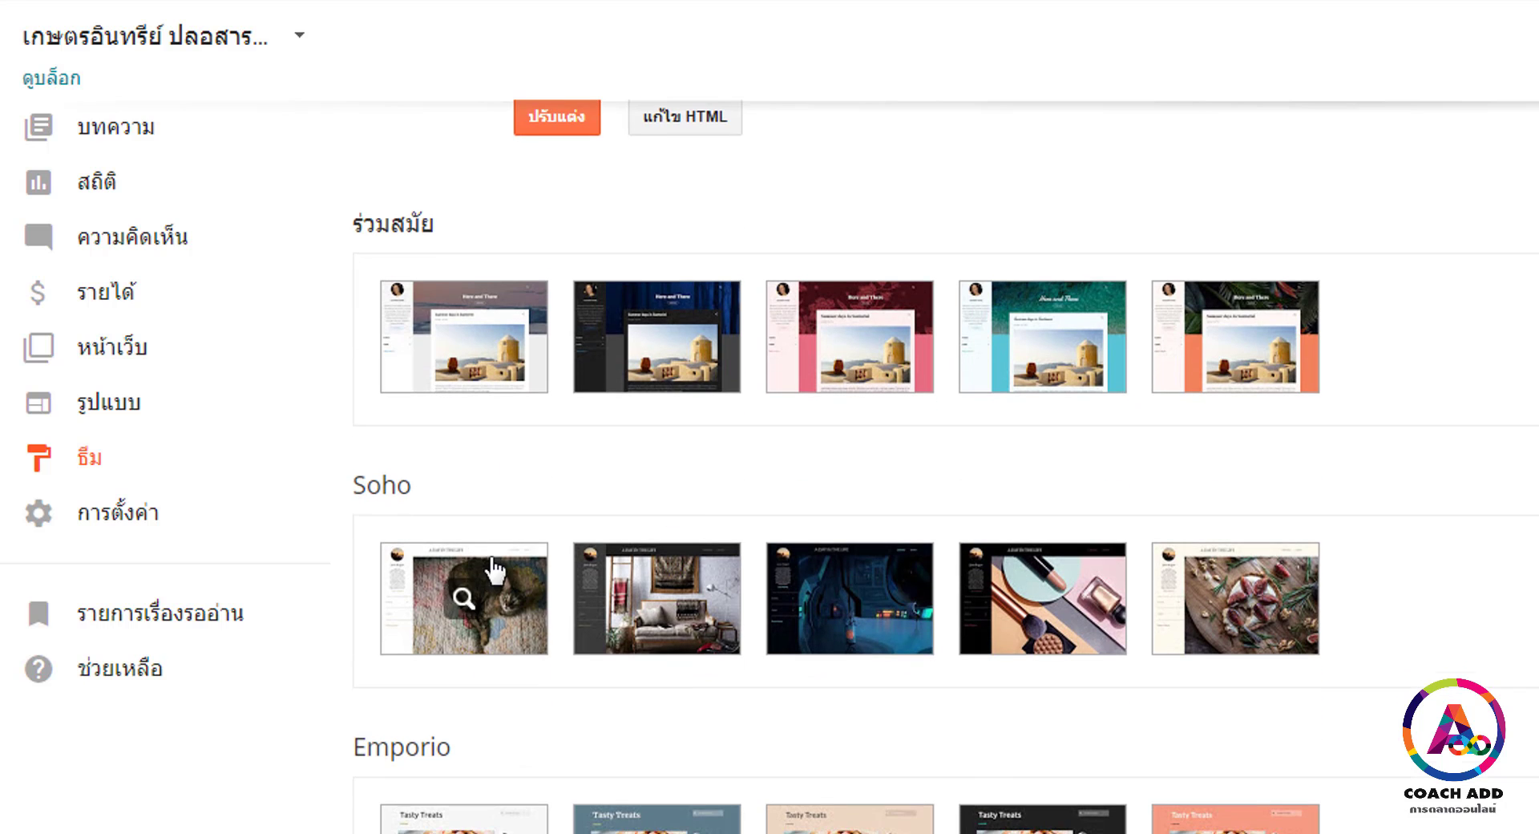
pyautogui.scroll(-2, 1144, 722)
pyautogui.scroll(-2, 1144, 722)
pyautogui.scroll(-3, 656, 810)
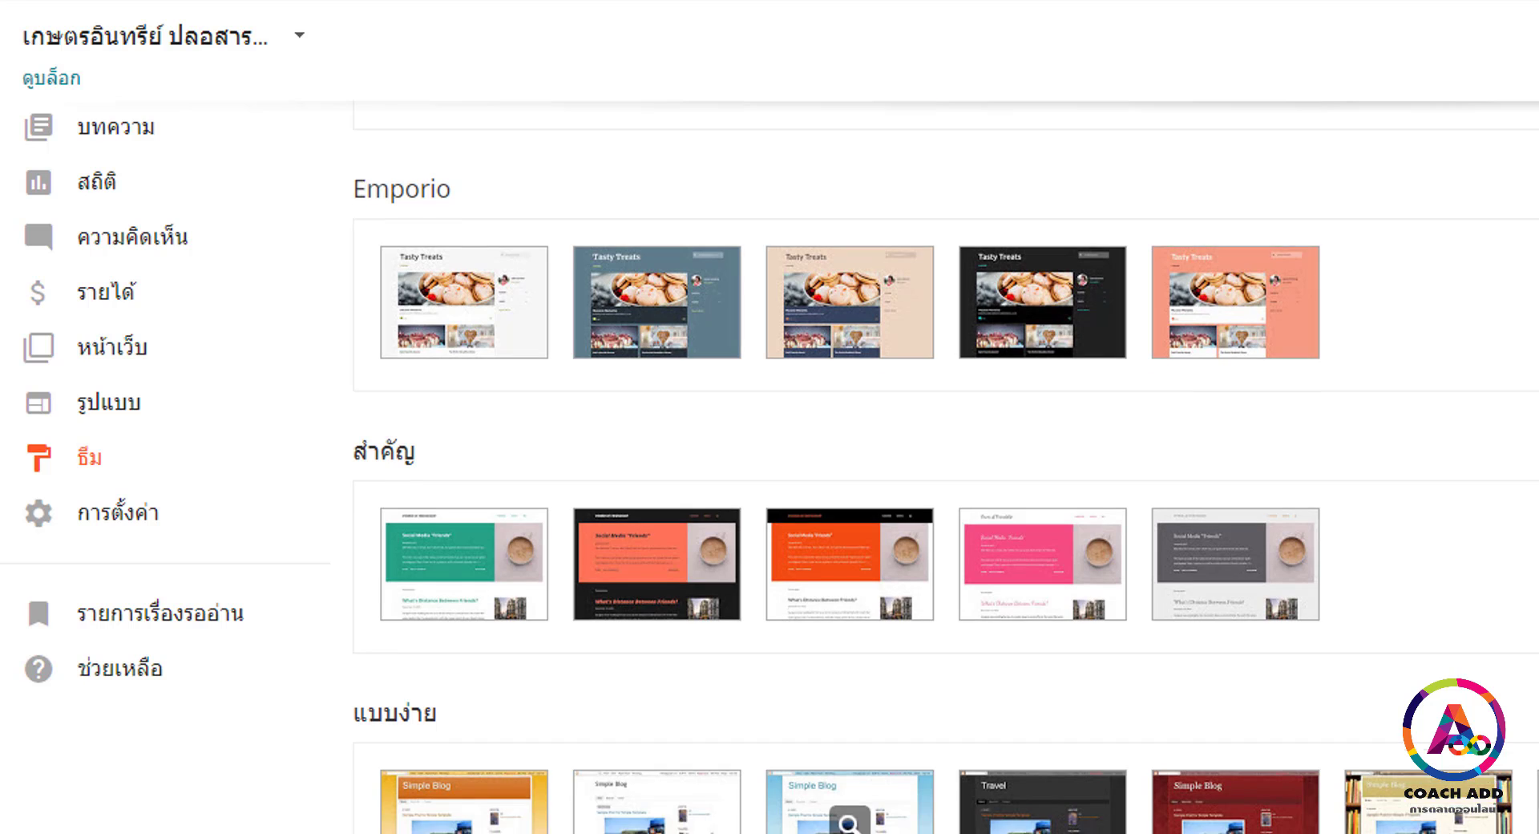
pyautogui.scroll(-2, 849, 826)
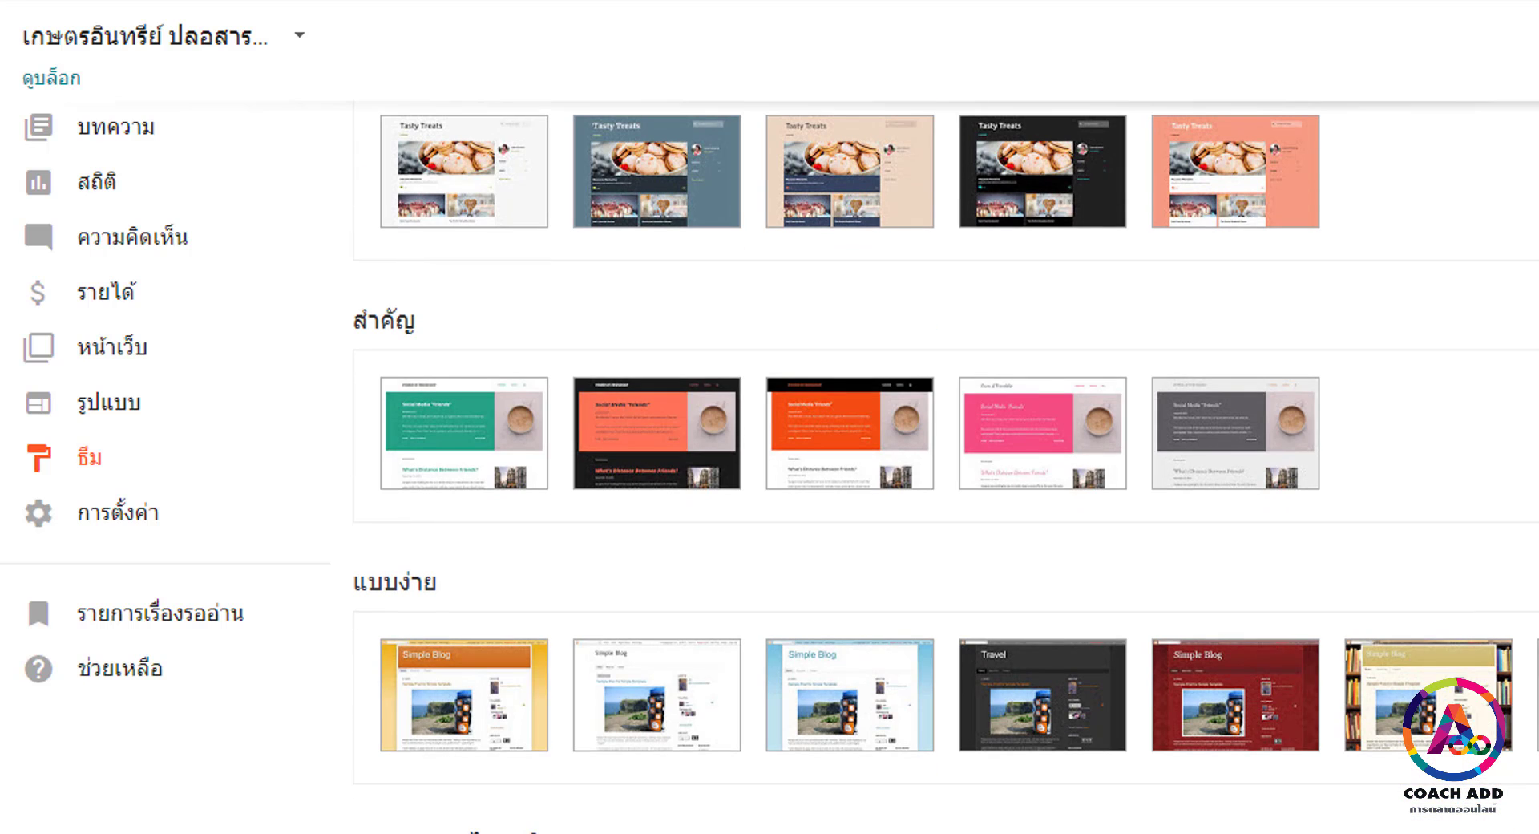
pyautogui.scroll(10, 946, 465)
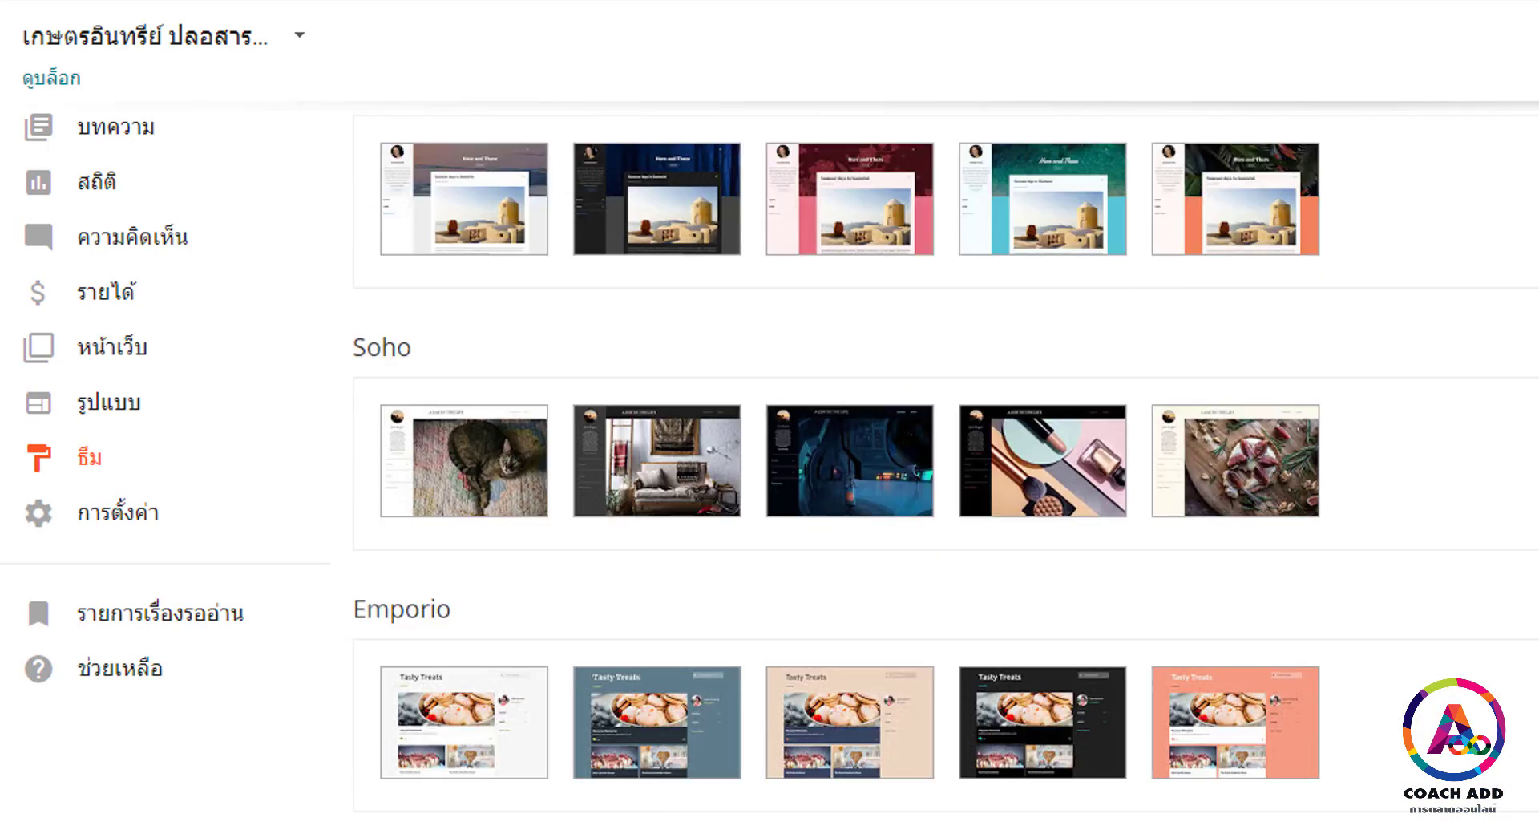
pyautogui.scroll(-8, 946, 465)
pyautogui.scroll(-11, 946, 465)
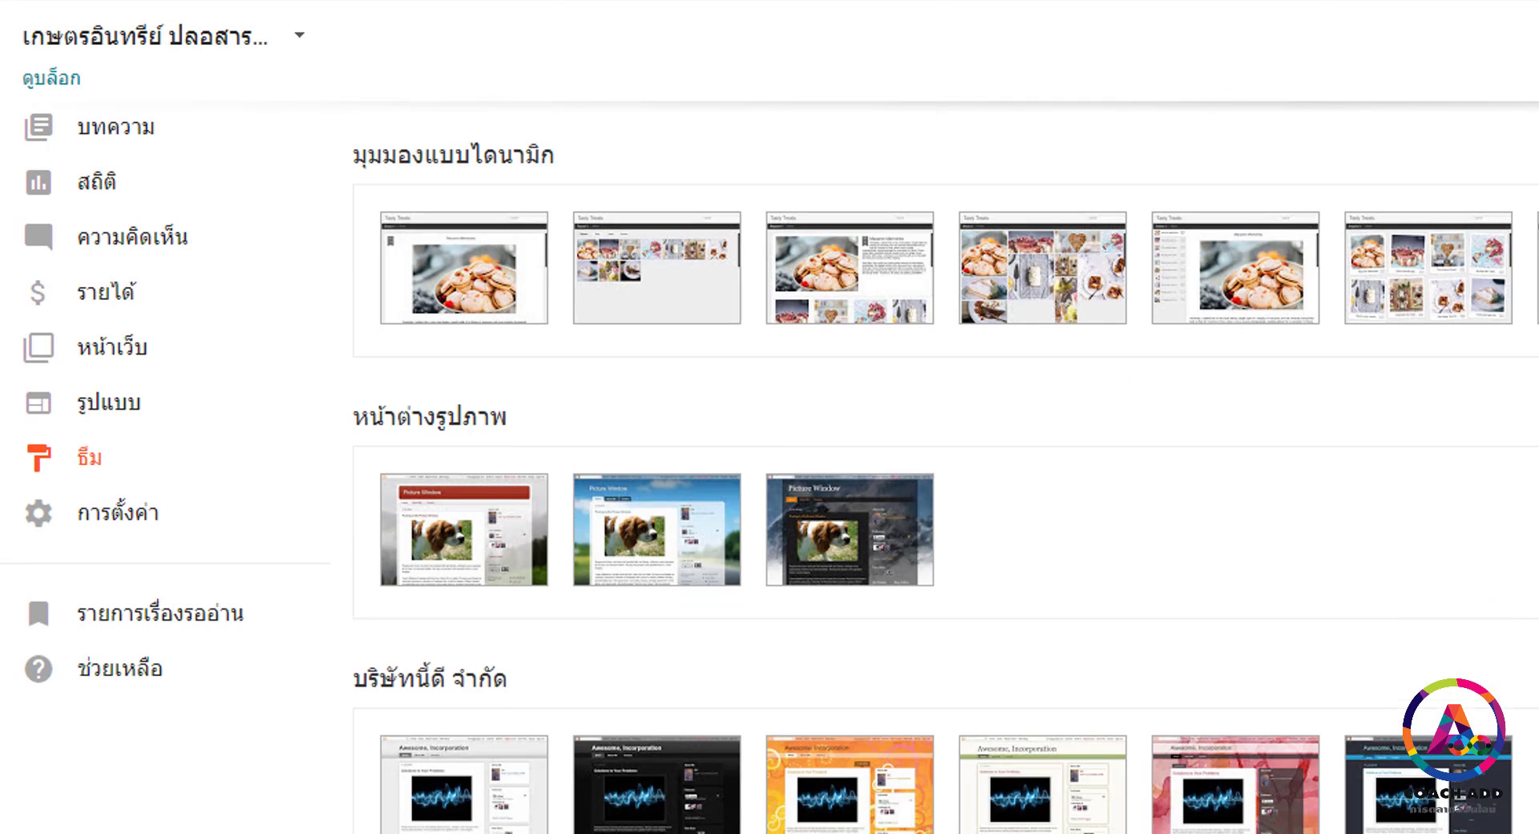
pyautogui.scroll(7, 1235, 818)
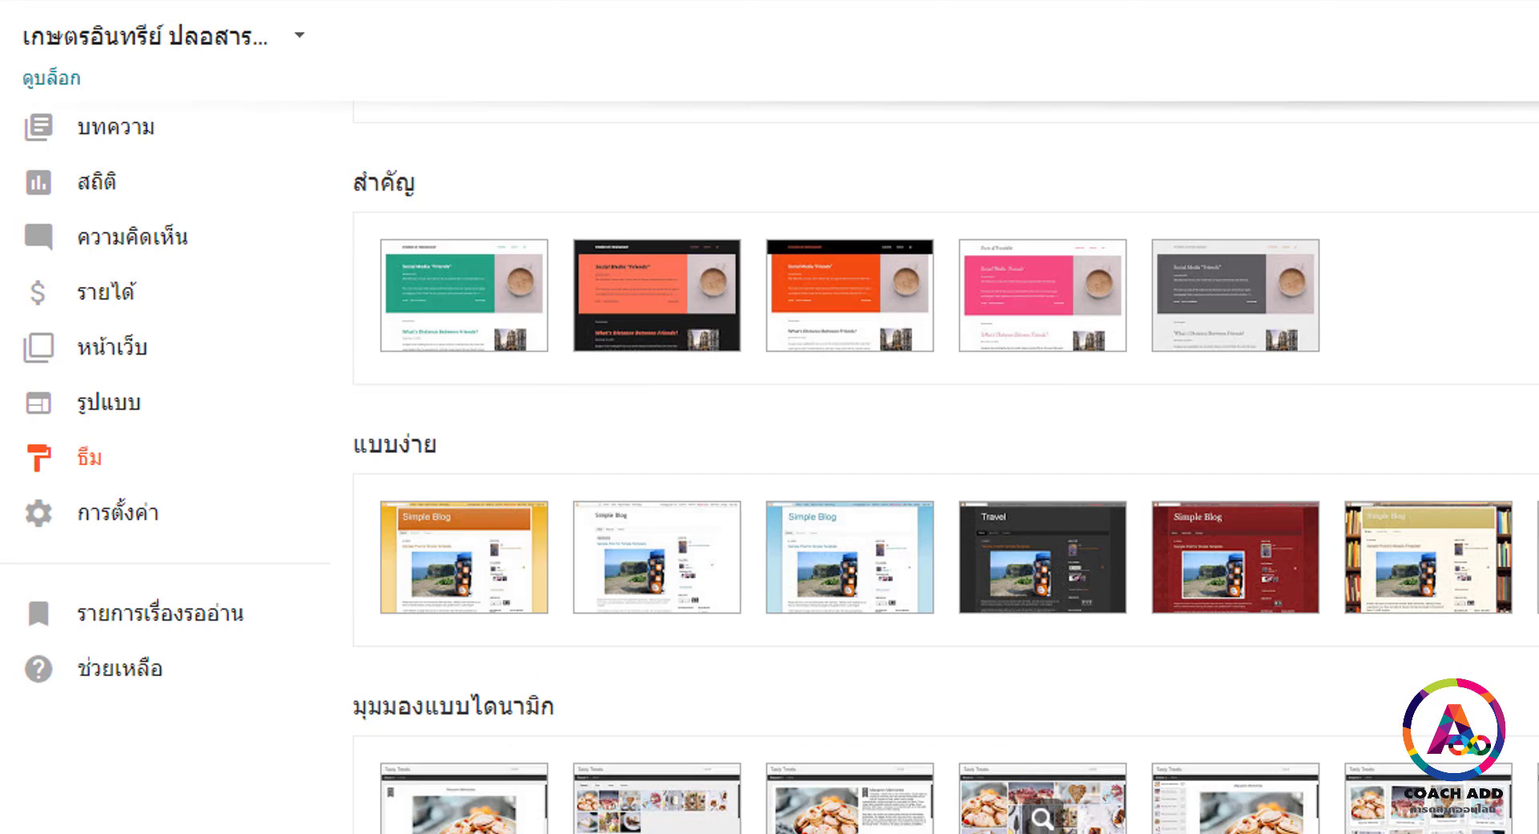
pyautogui.scroll(2, 1043, 818)
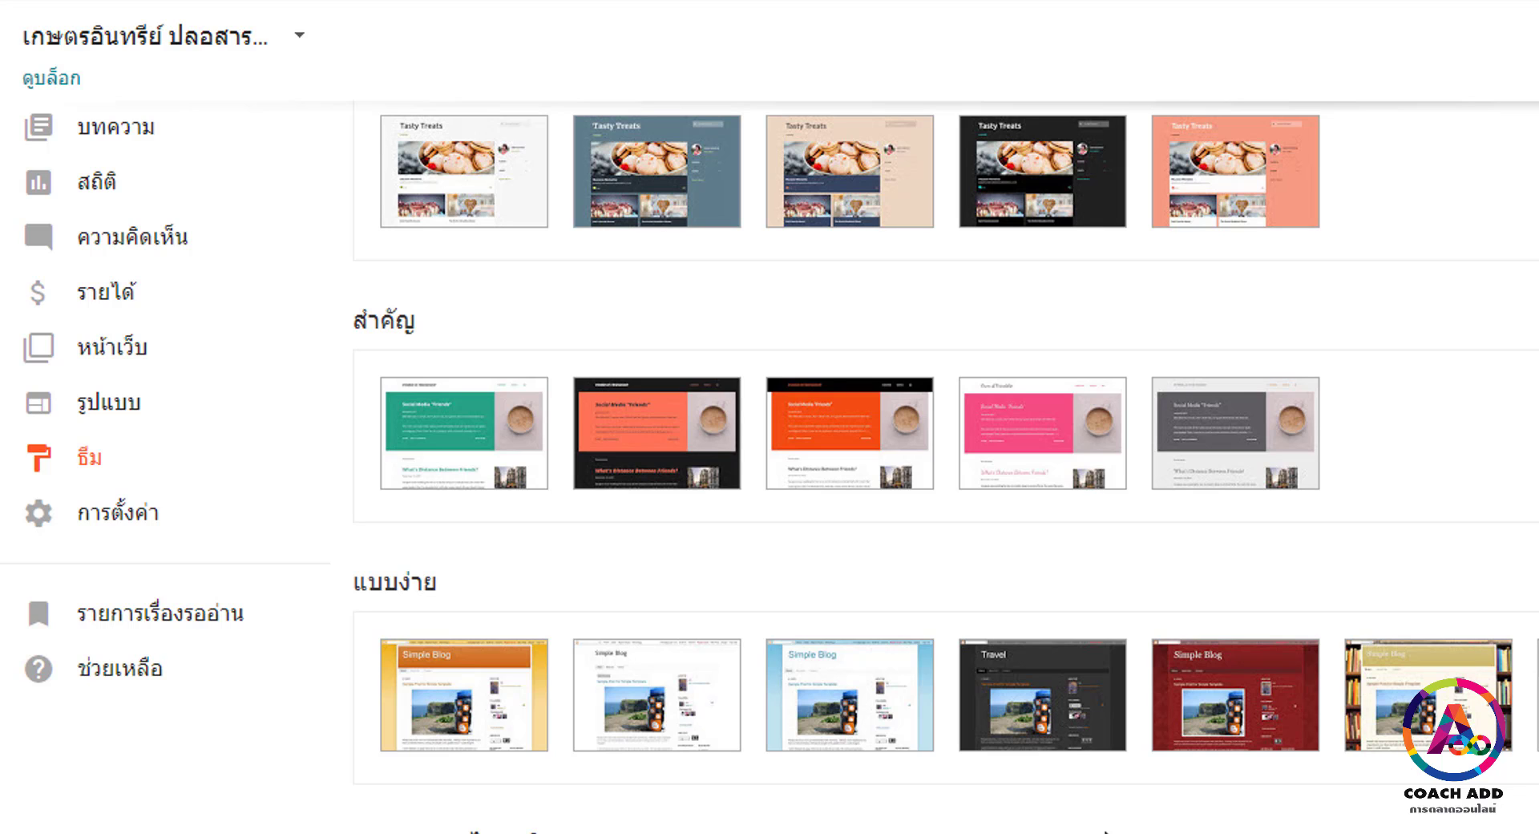
pyautogui.scroll(2, 1230, 763)
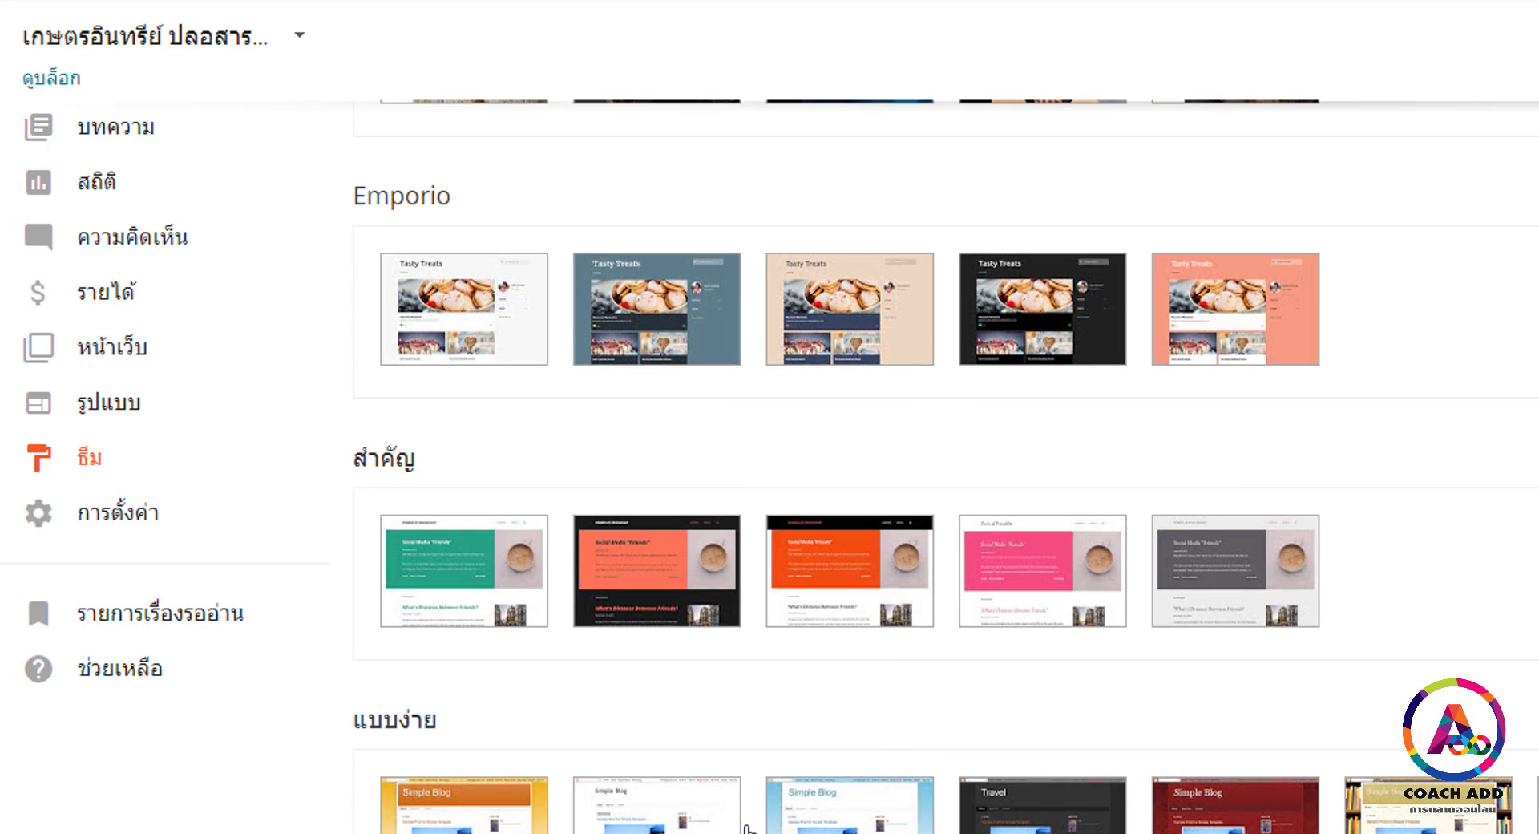
pyautogui.scroll(-4, 1018, 697)
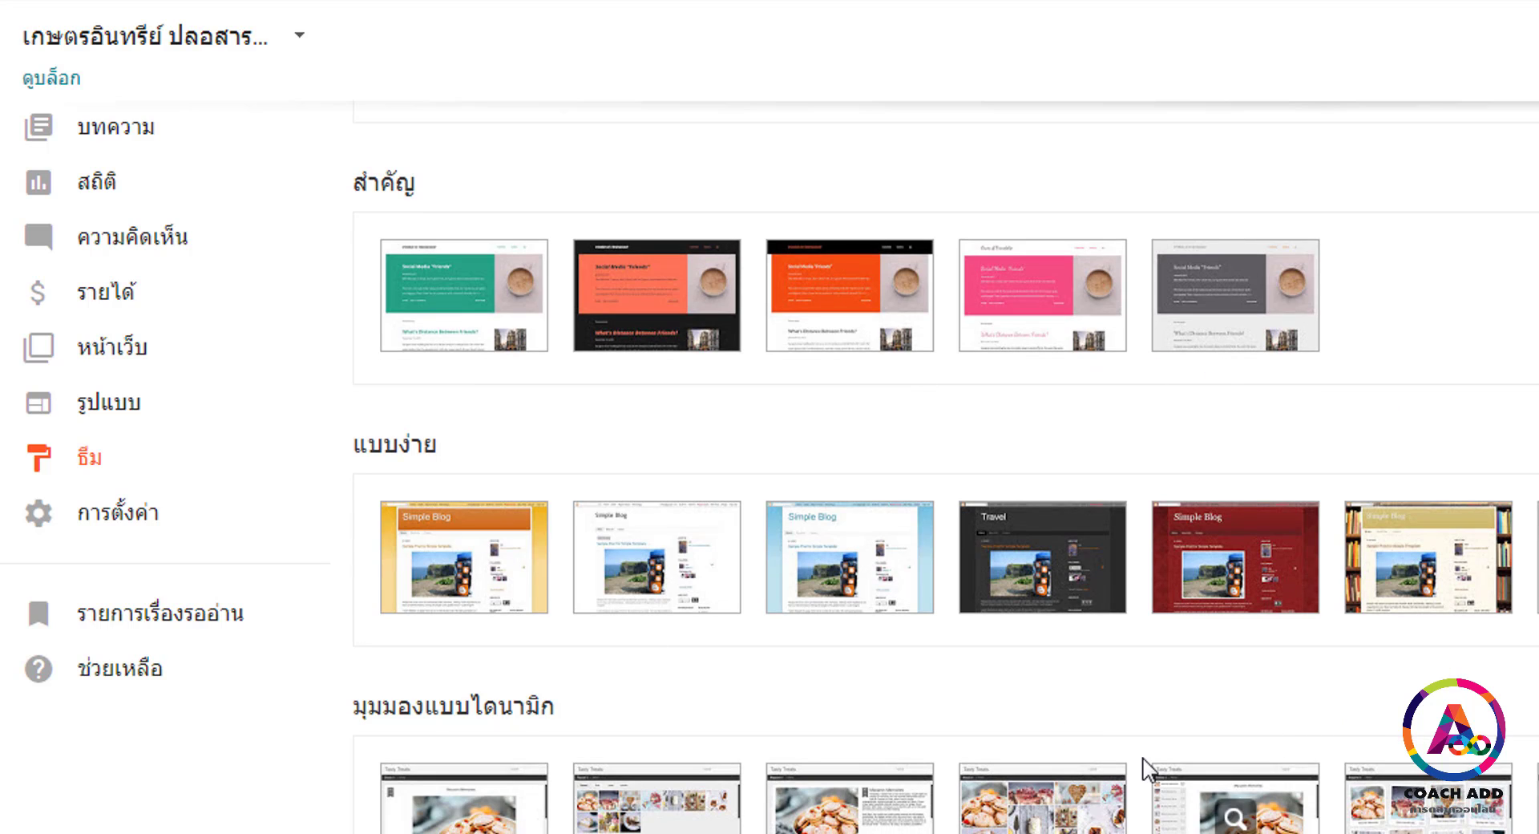
# Review the blog's basic settings and its settings for posts, comments and sharing.
pyautogui.click(114, 517)
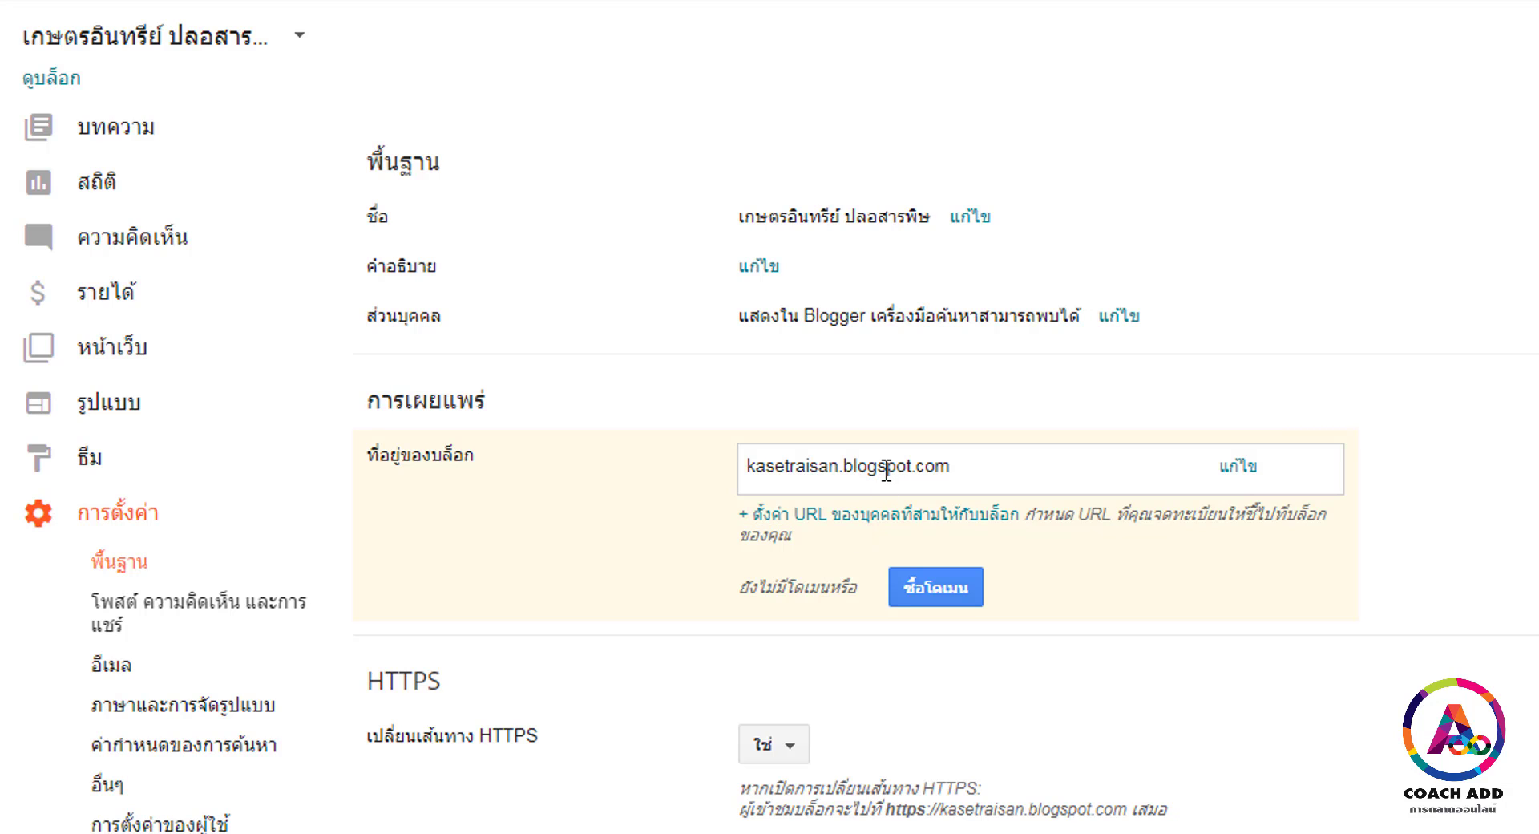
pyautogui.scroll(-1, 943, 466)
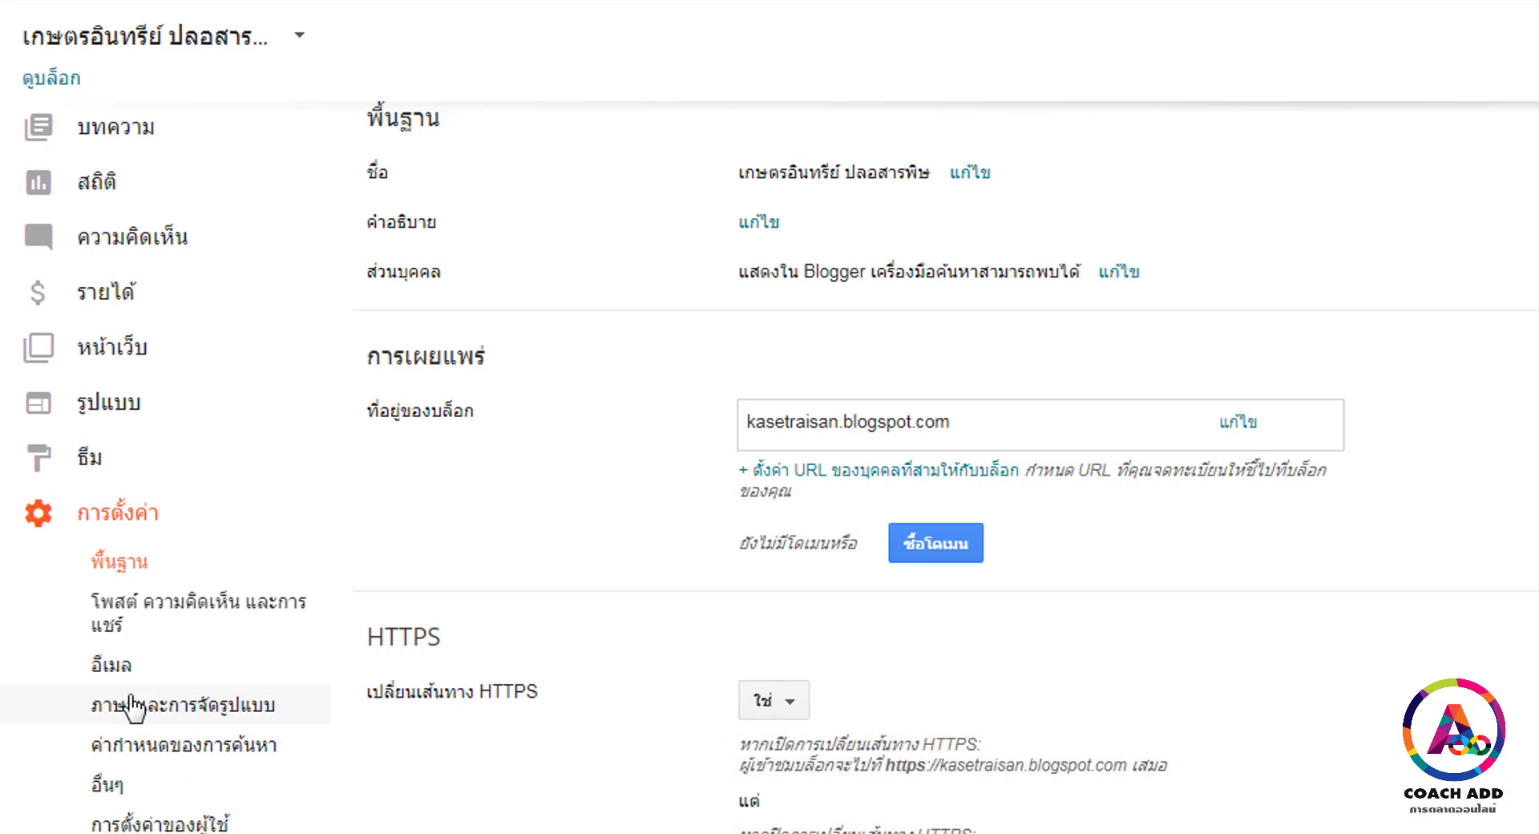
pyautogui.click(141, 623)
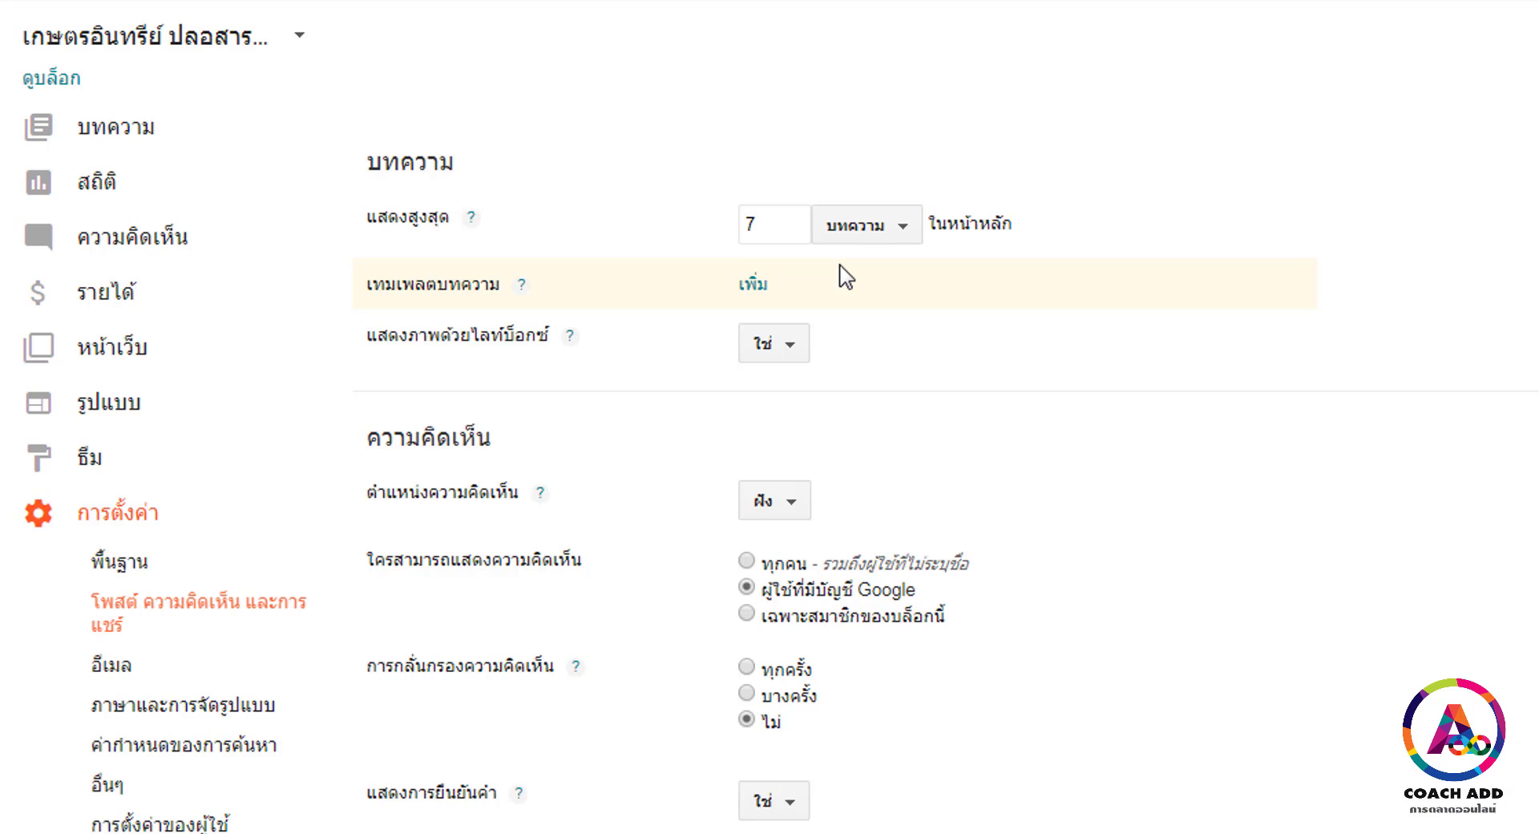
pyautogui.scroll(-1, 846, 277)
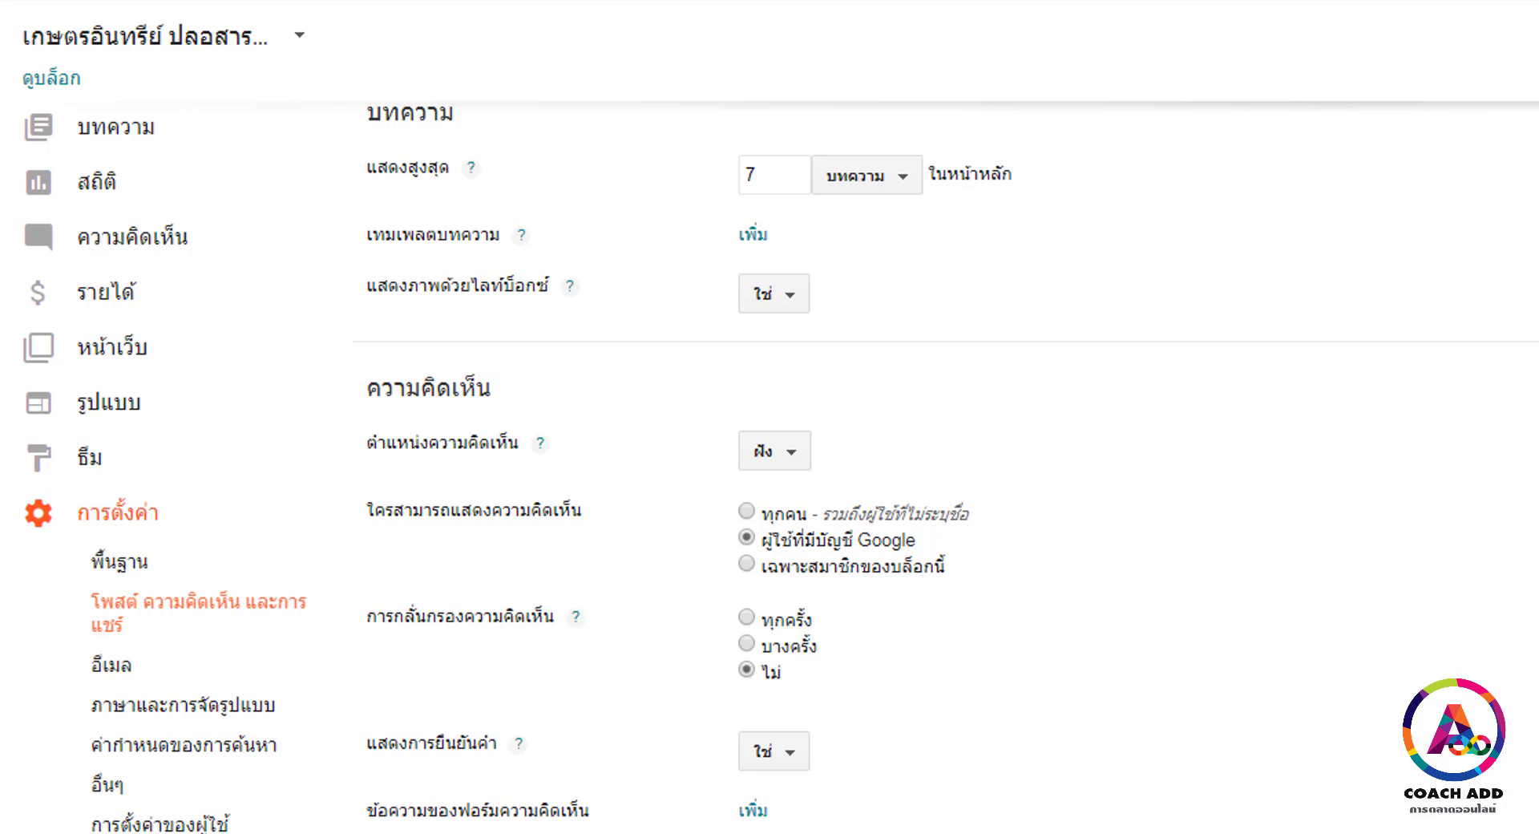
pyautogui.scroll(1, 946, 462)
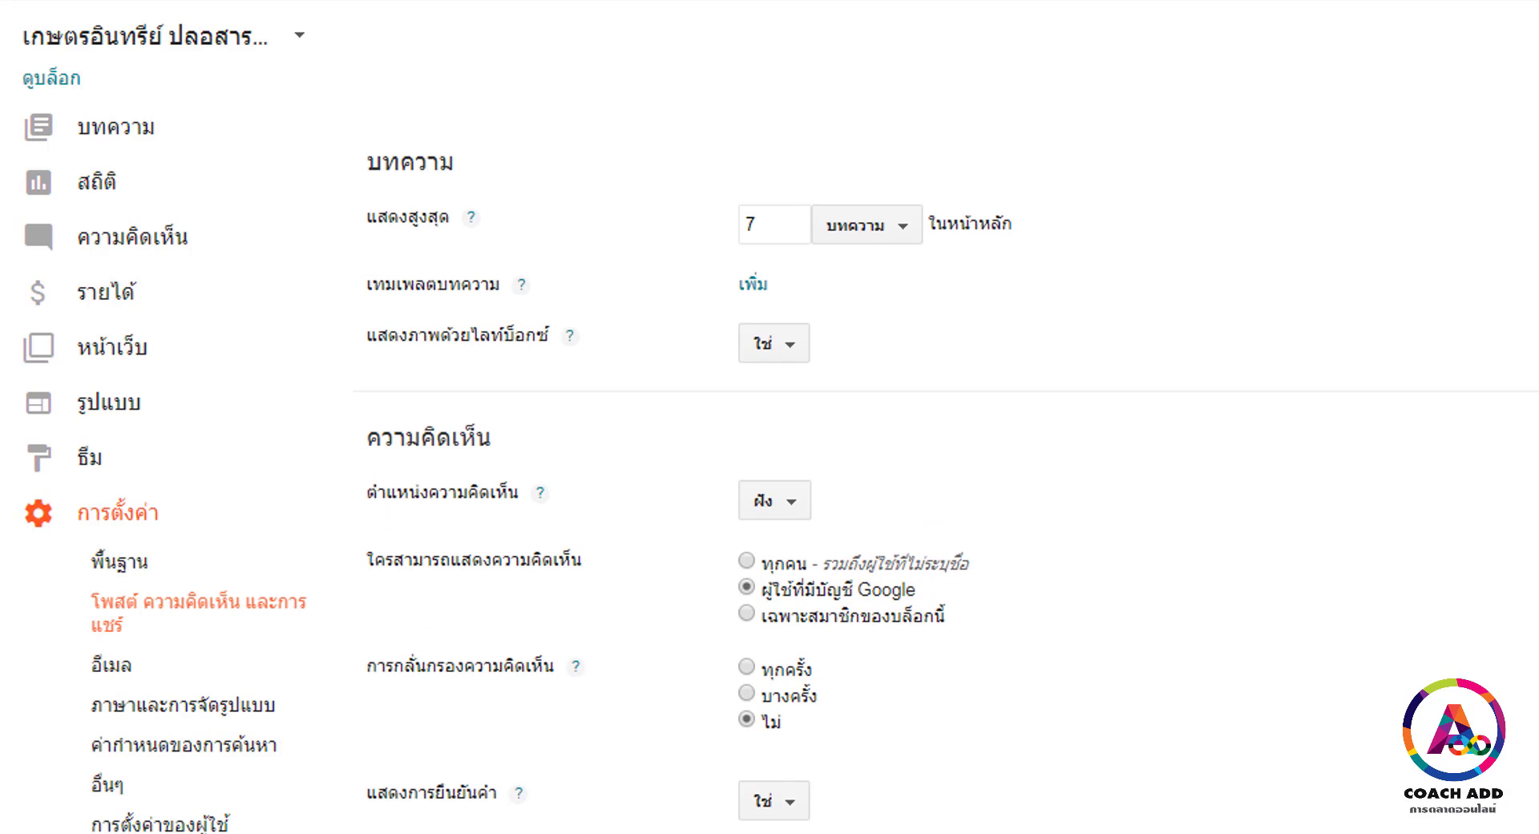
pyautogui.scroll(-1, 952, 463)
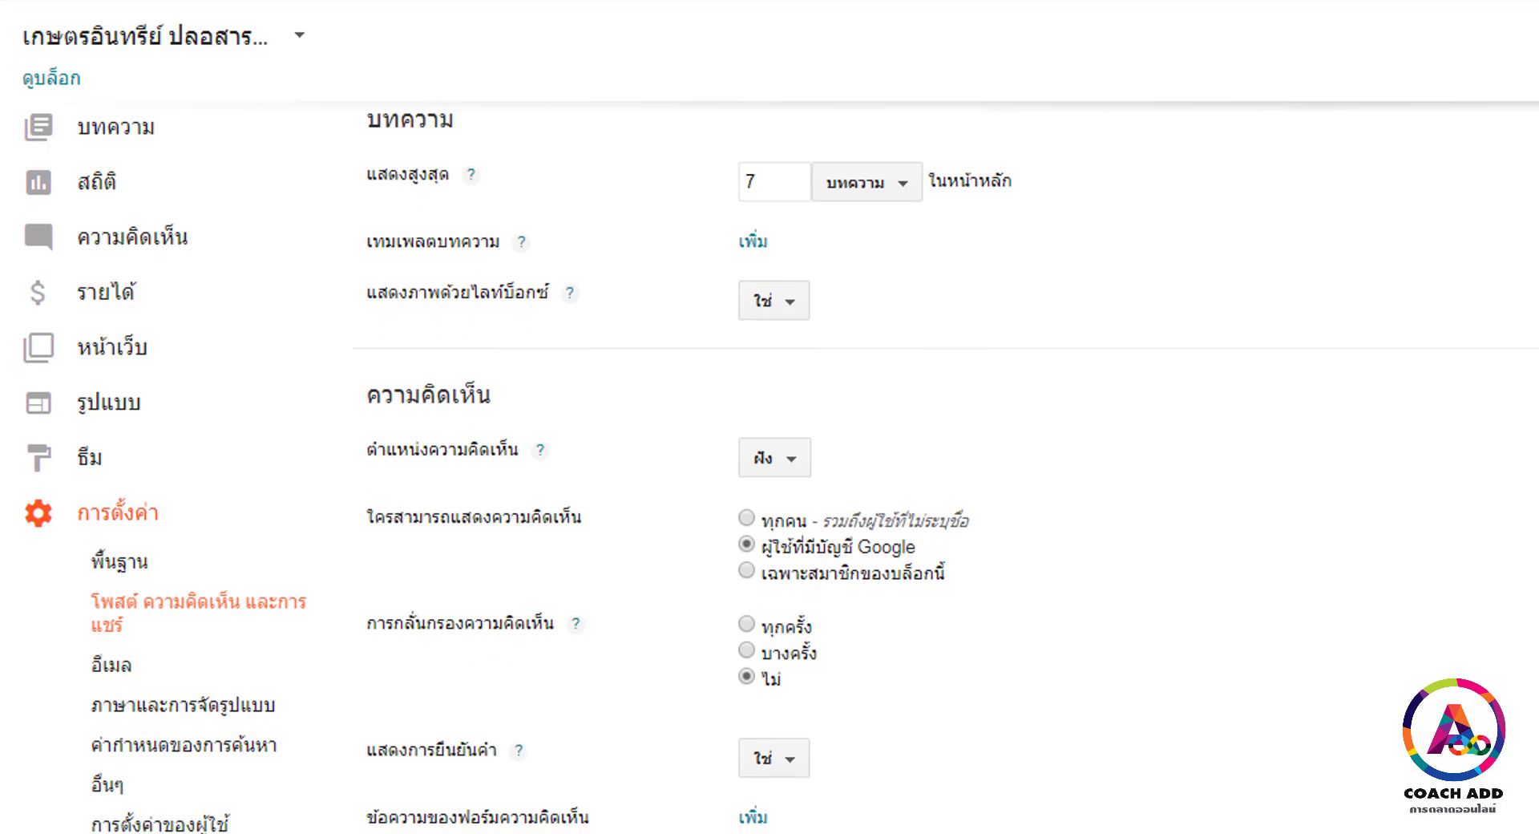
# Examine the email settings, including the comment notification address and the secret word for posting by email.
pyautogui.click(135, 680)
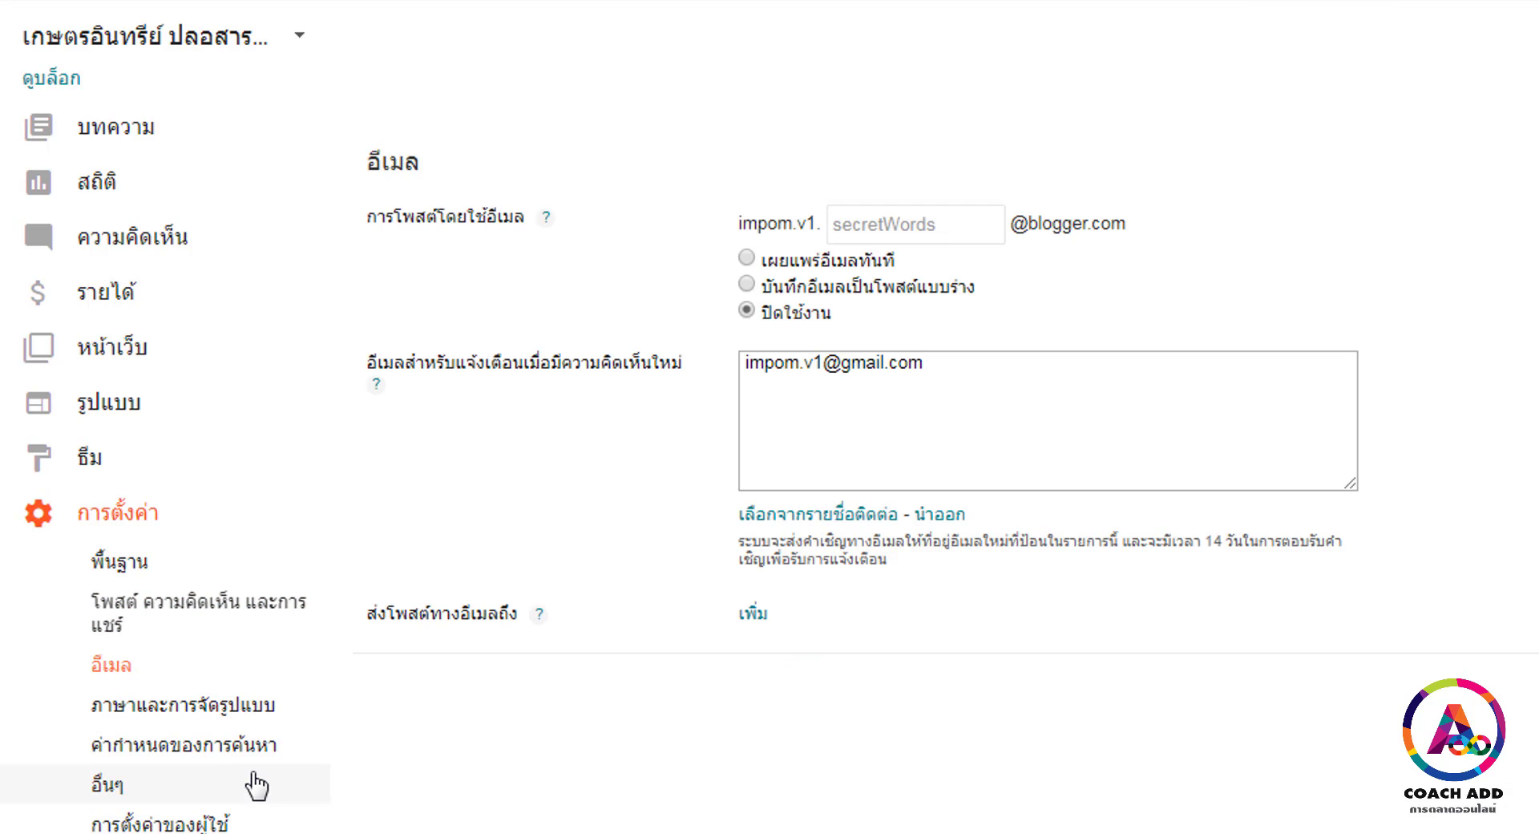
pyautogui.click(1035, 404)
pyautogui.click(906, 222)
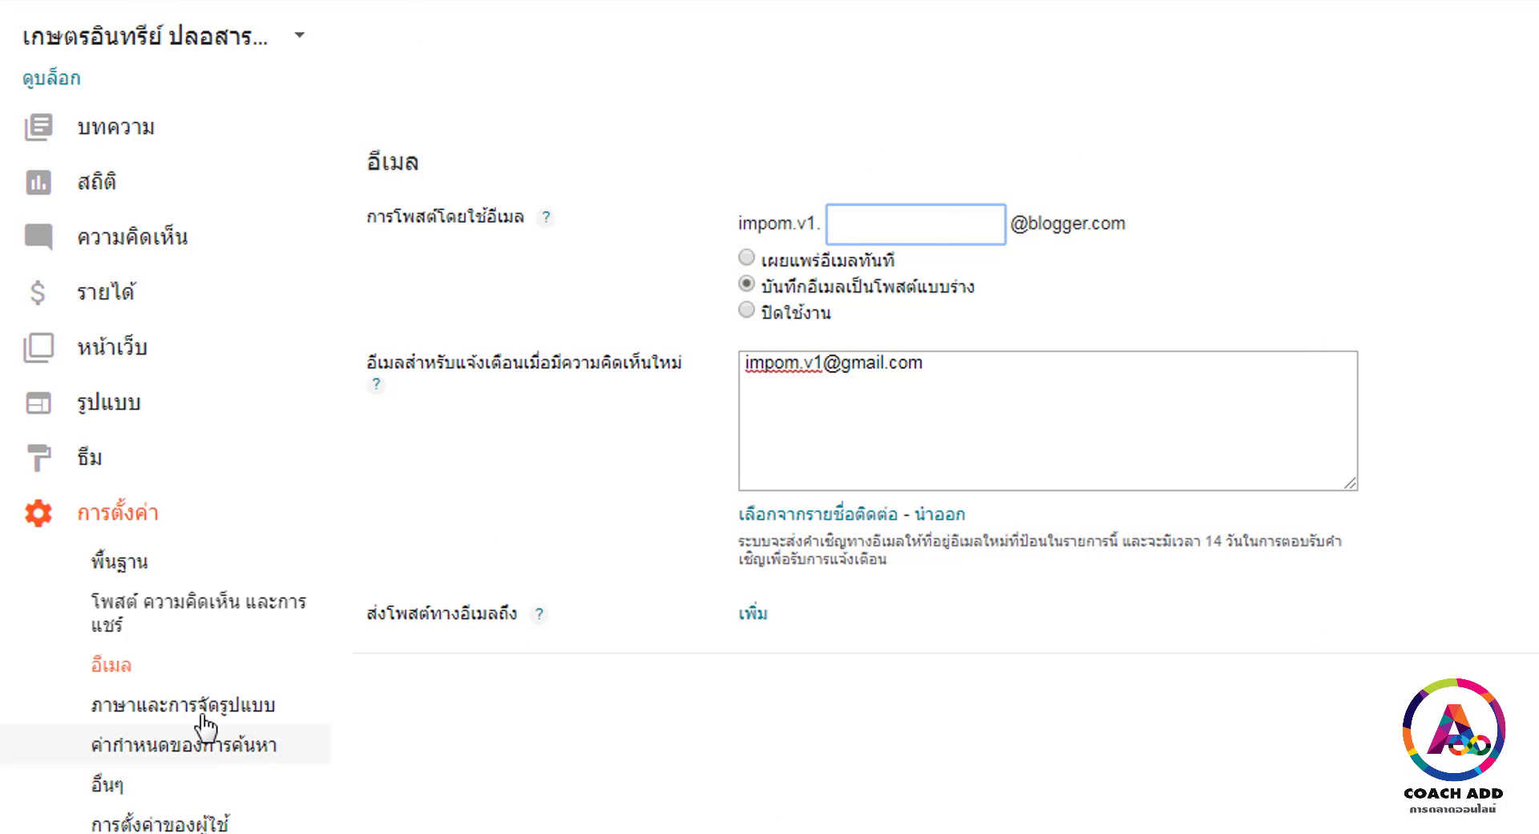
# Discard the unsaved email settings changes and view the language and formatting settings.
pyautogui.click(166, 707)
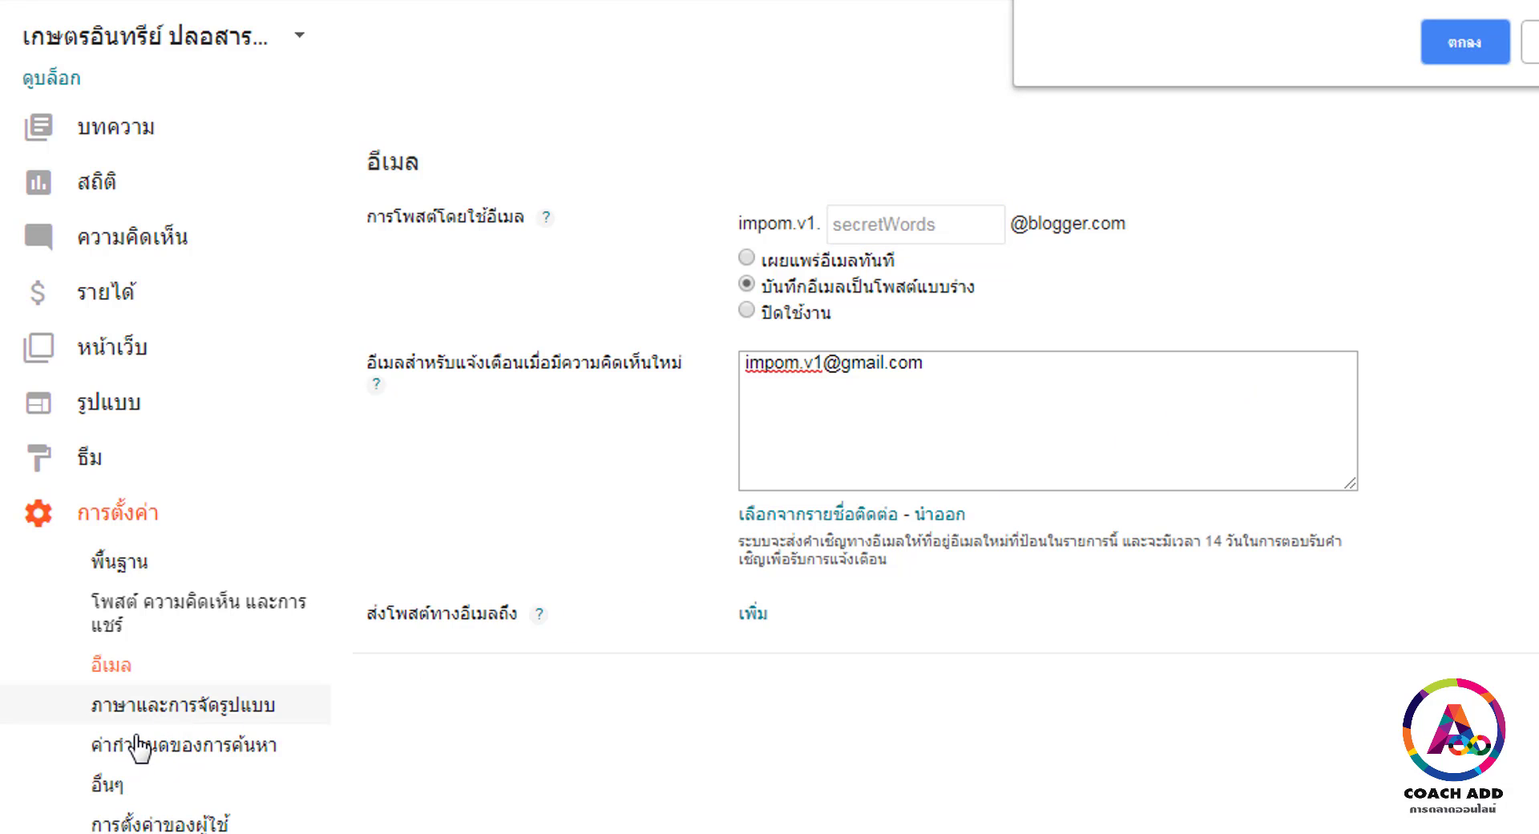
pyautogui.click(1462, 39)
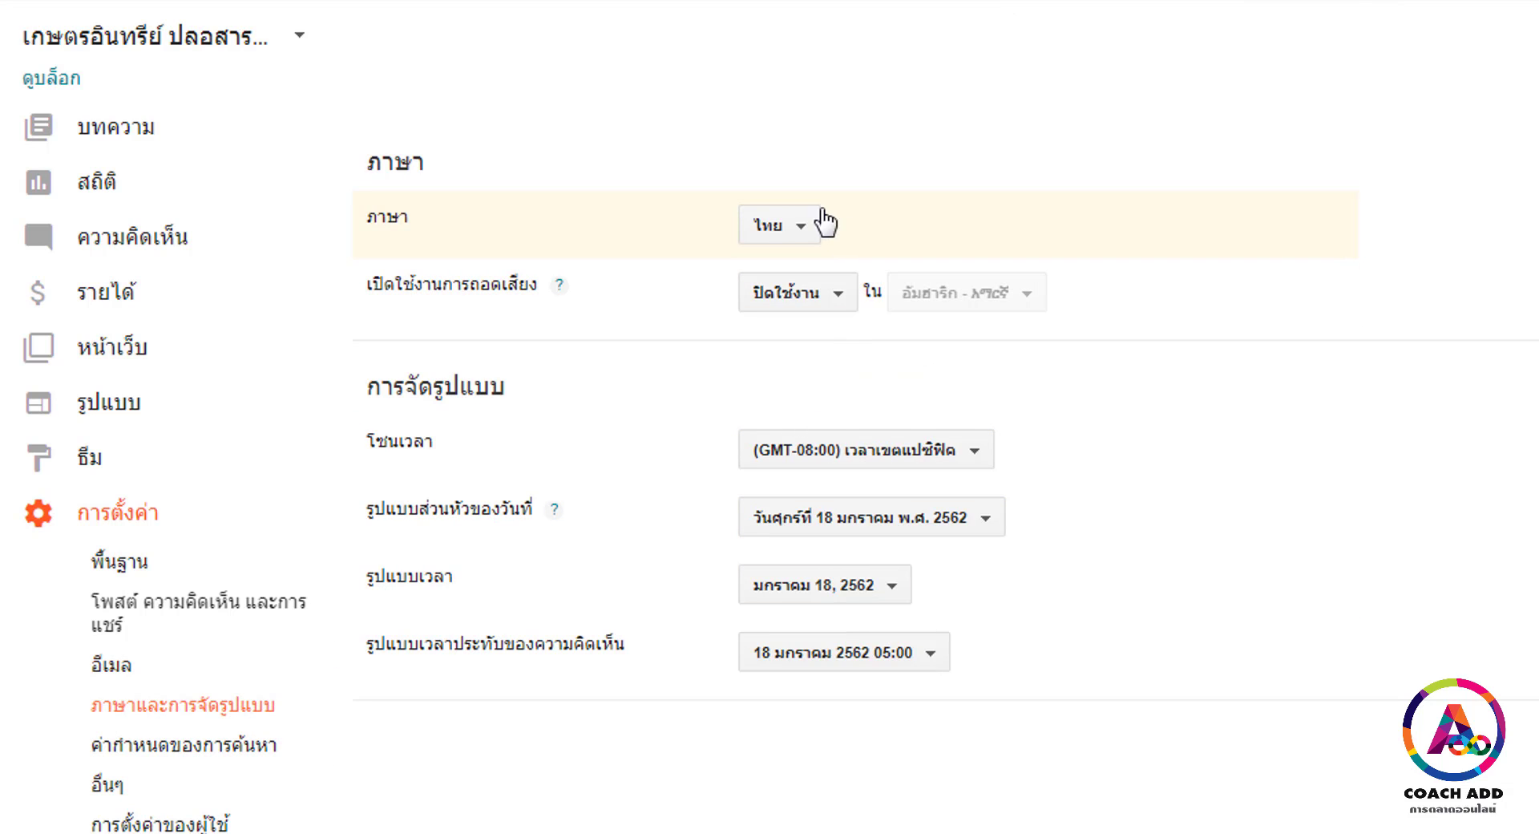
# Set the blog's time zone to (GMT+07:00) กรุงเทพ in the language and formatting settings.
pyautogui.click(974, 449)
pyautogui.scroll(-10, 938, 742)
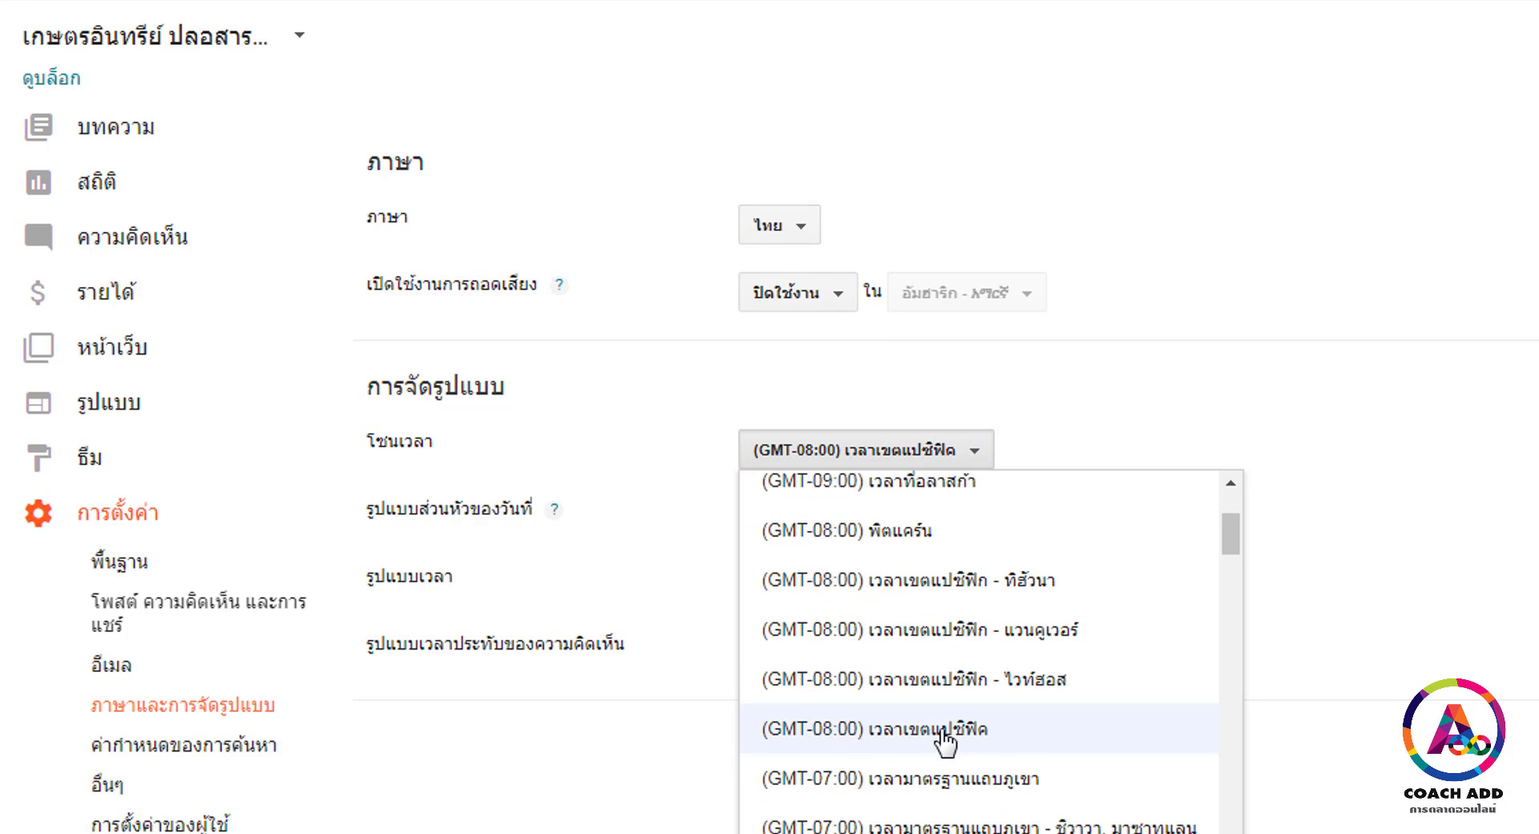
pyautogui.scroll(5, 938, 745)
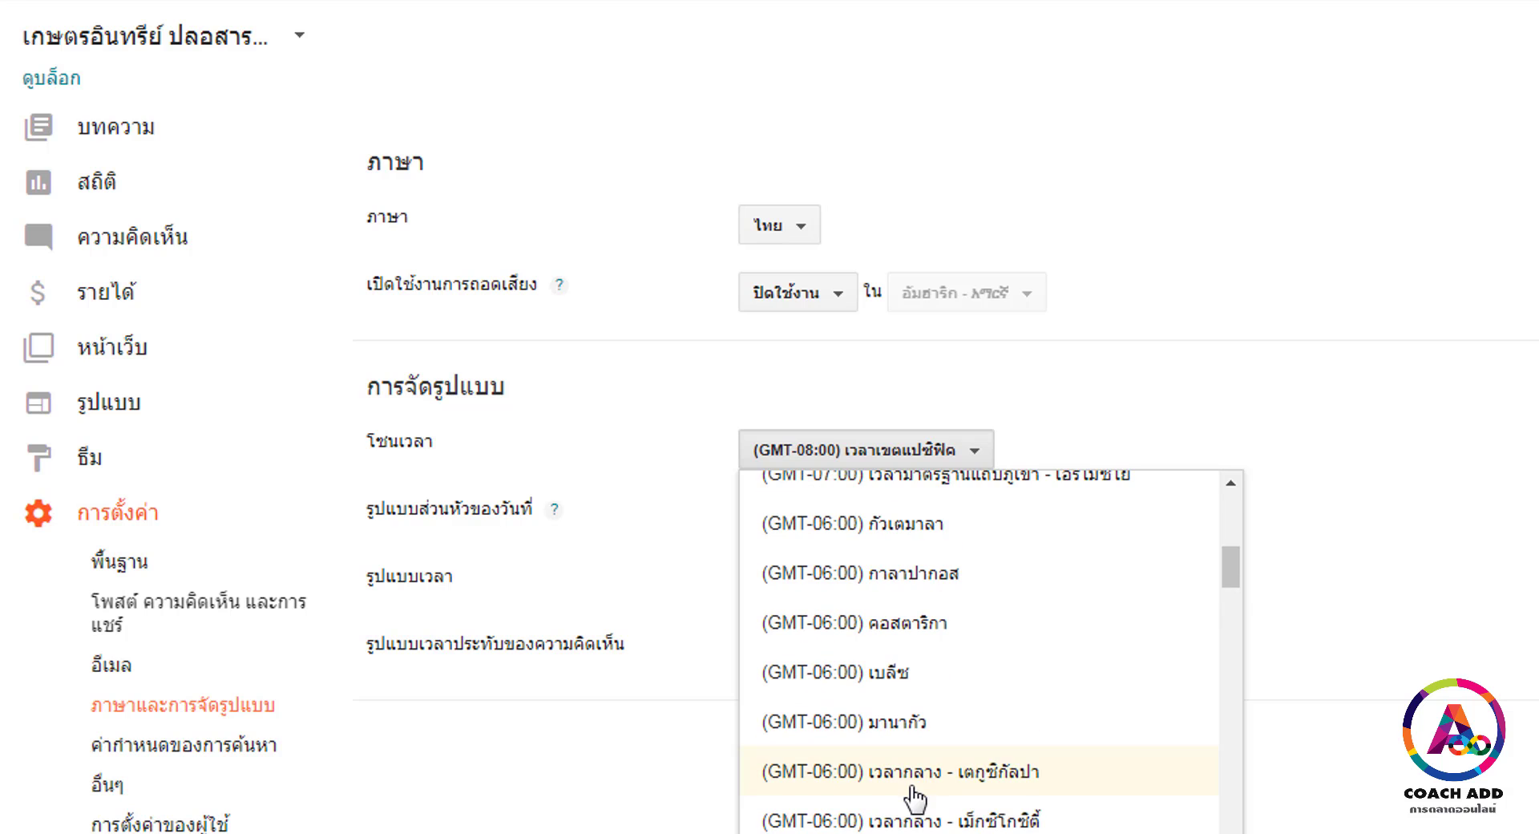
pyautogui.scroll(-5, 908, 806)
pyautogui.scroll(-15, 908, 806)
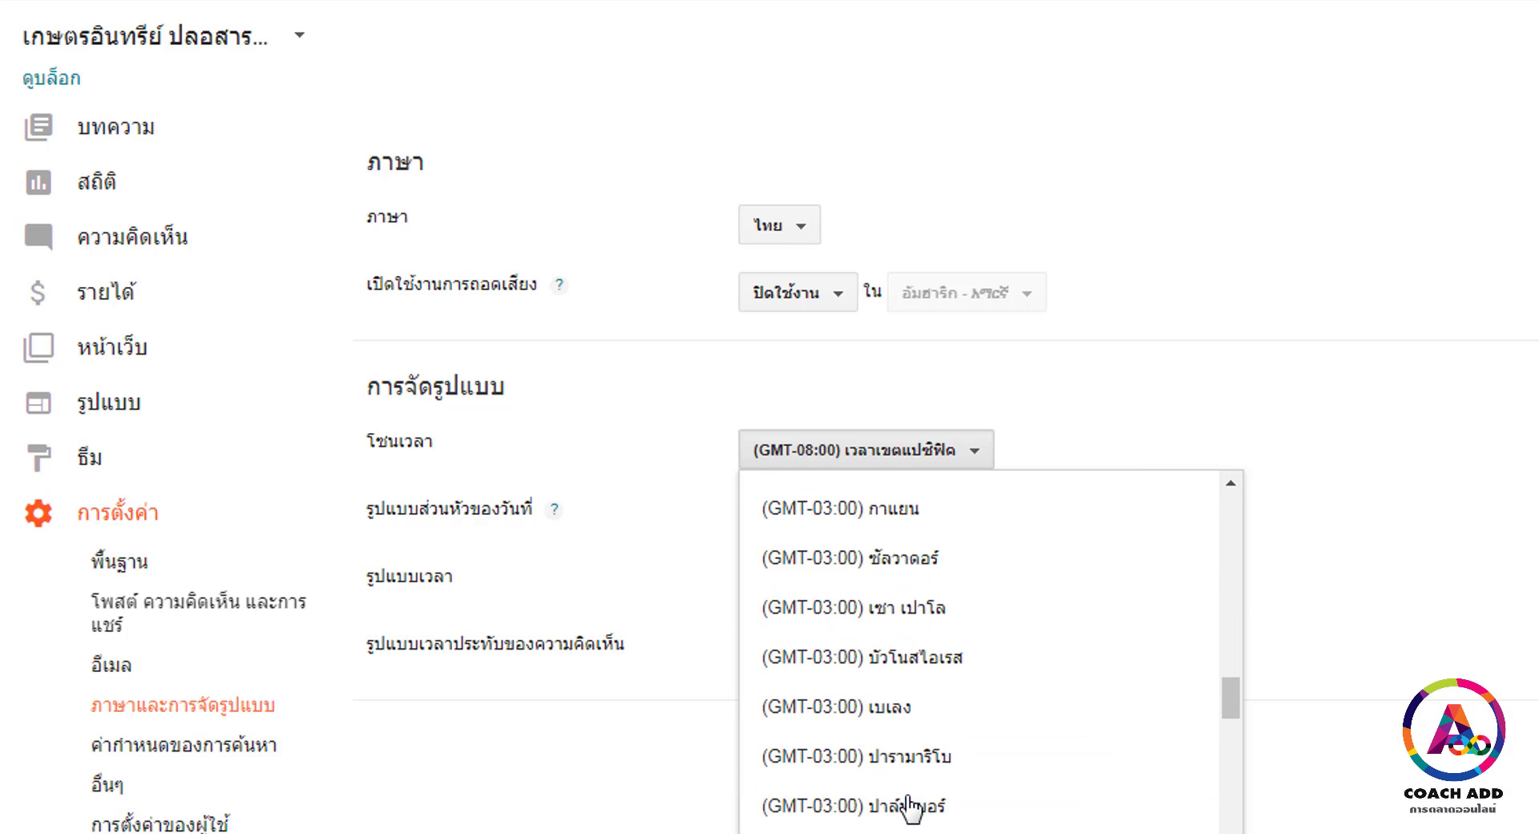
pyautogui.scroll(-10, 909, 805)
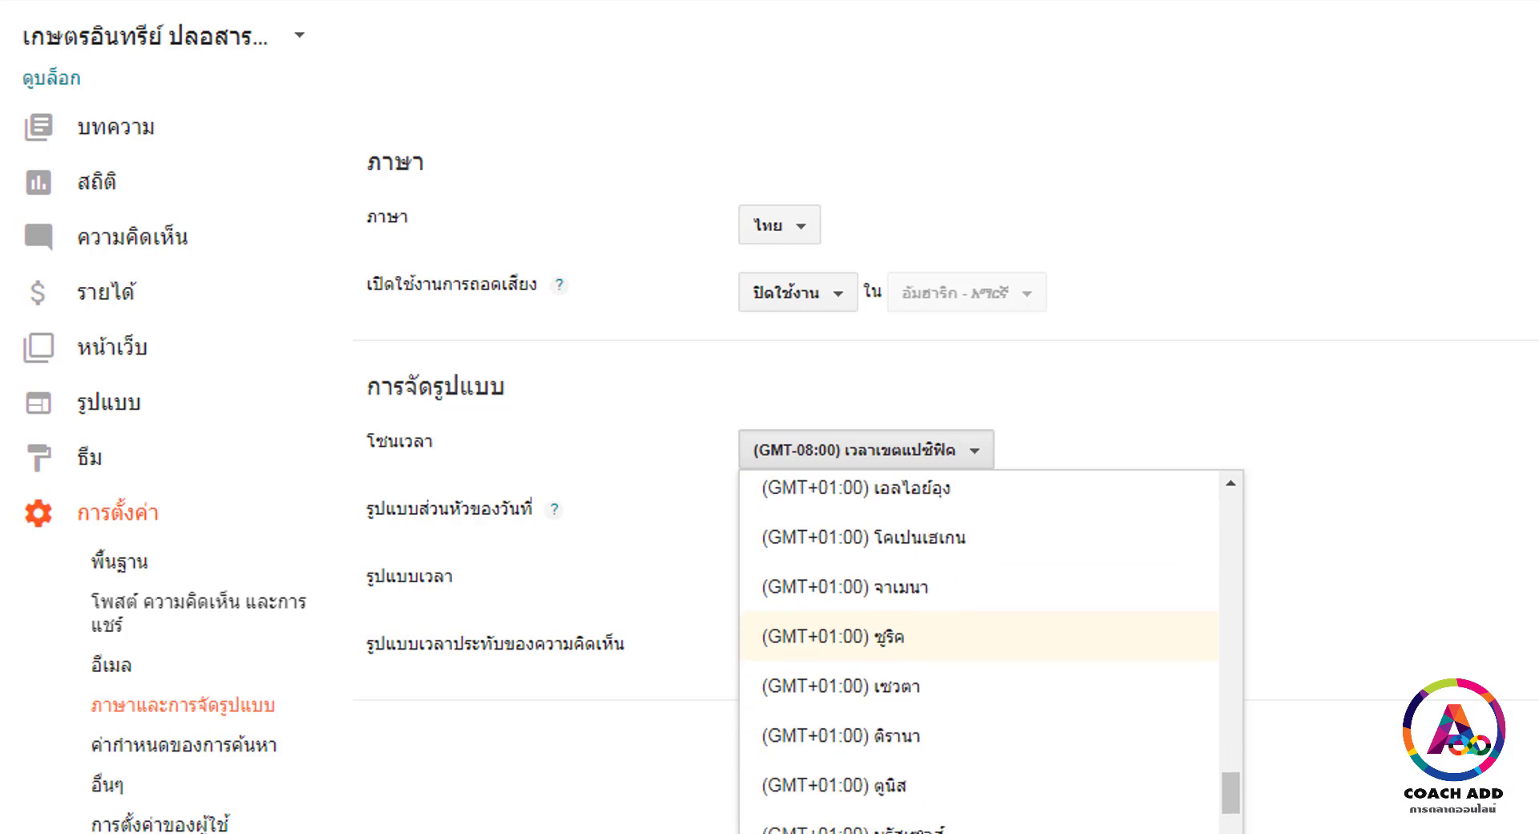
pyautogui.scroll(-12, 922, 830)
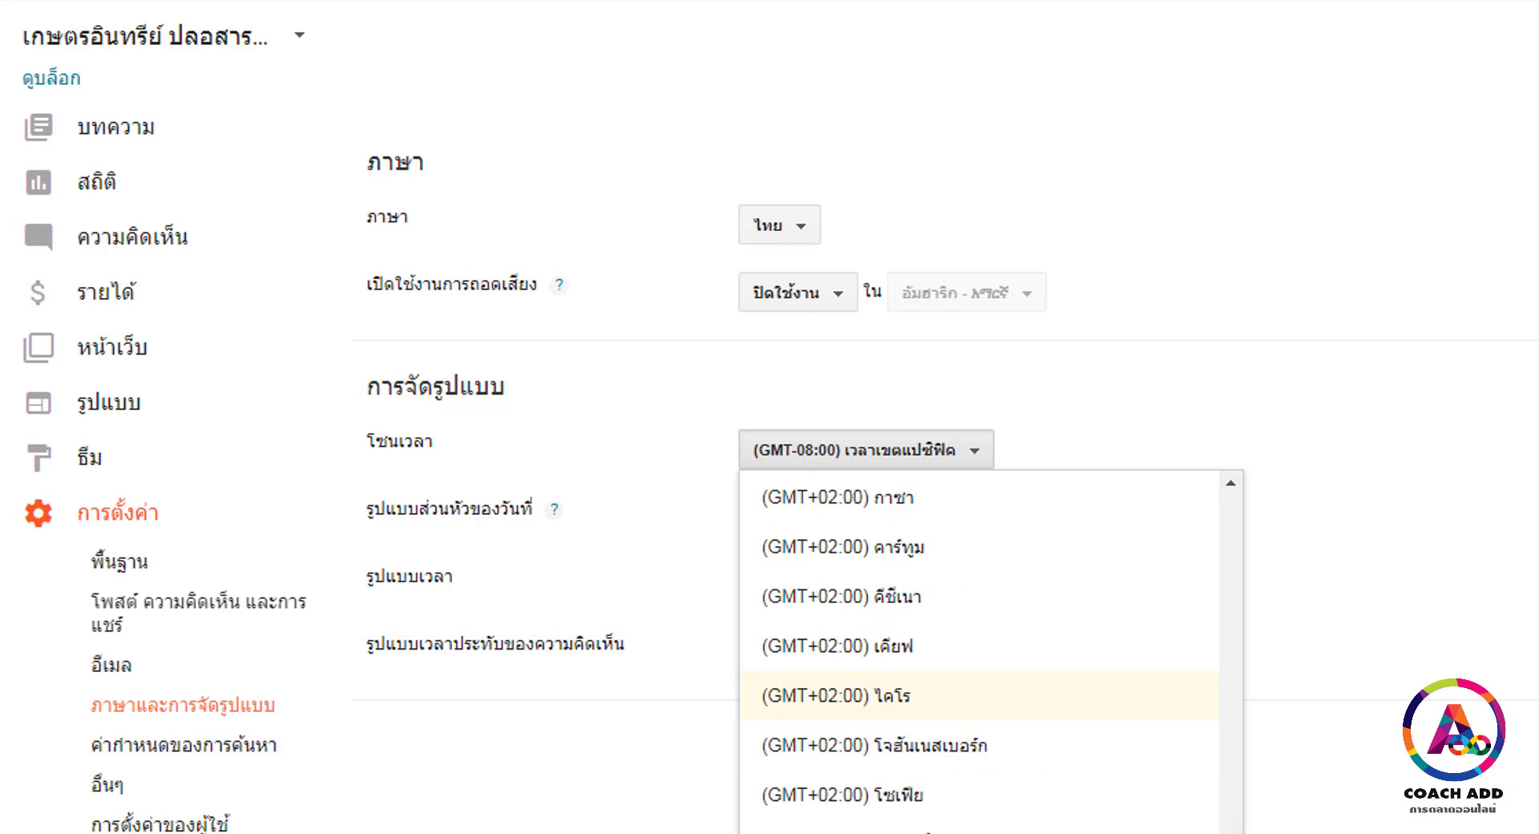
pyautogui.scroll(-6, 922, 829)
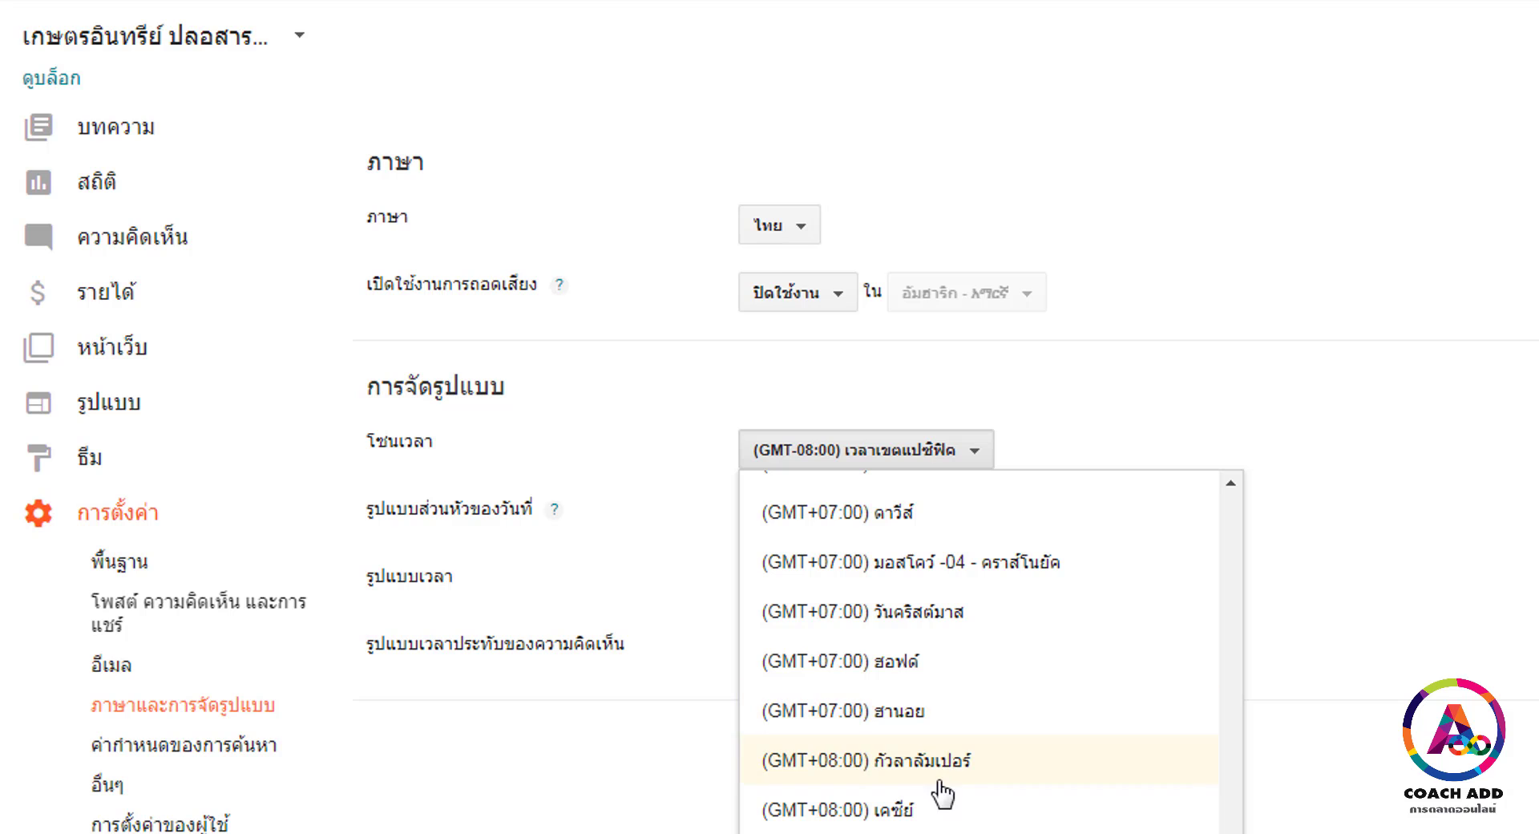
pyautogui.scroll(3, 940, 825)
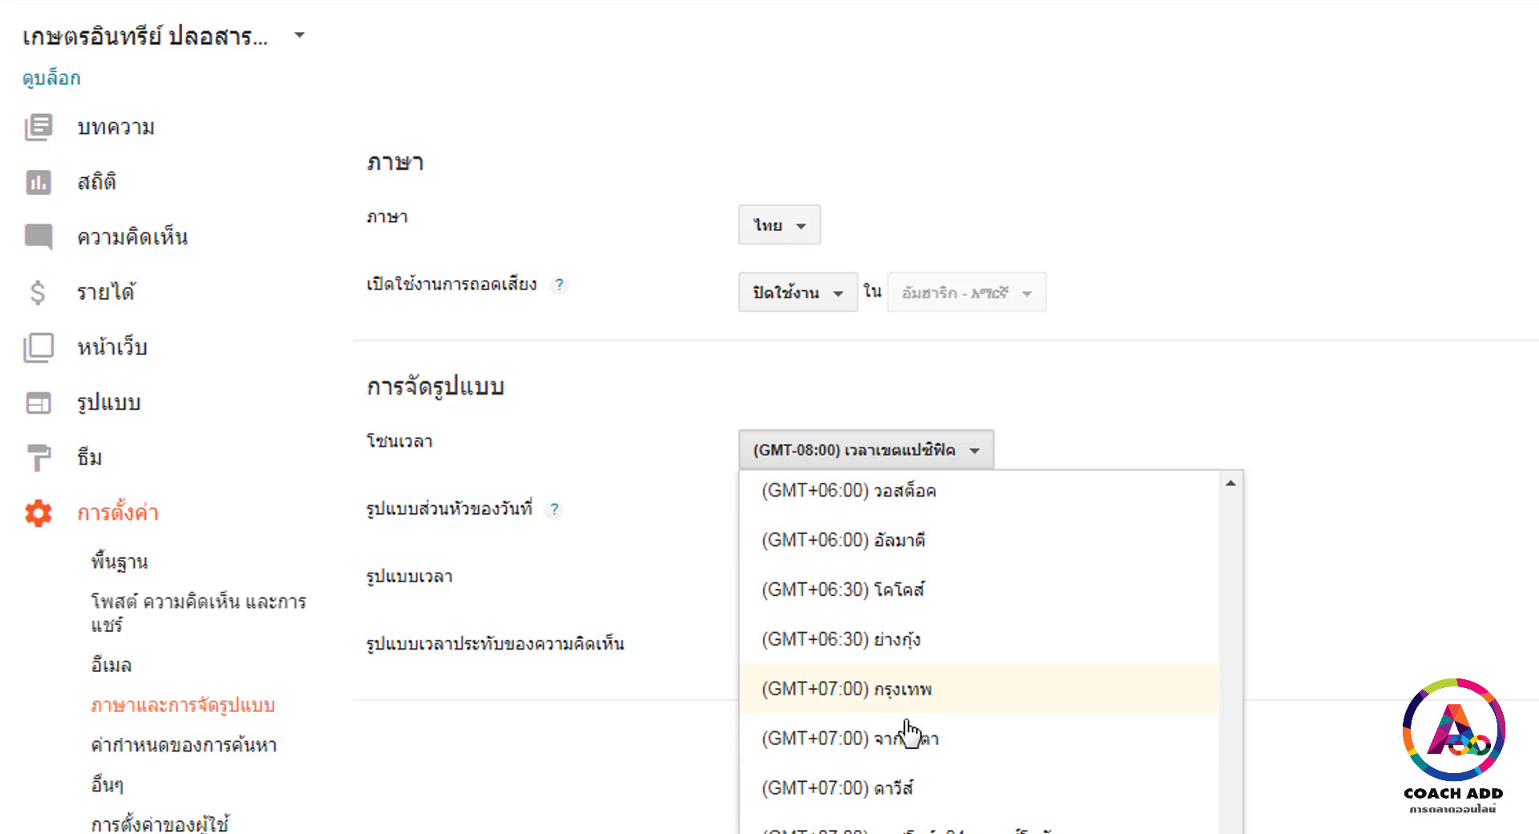
pyautogui.click(903, 691)
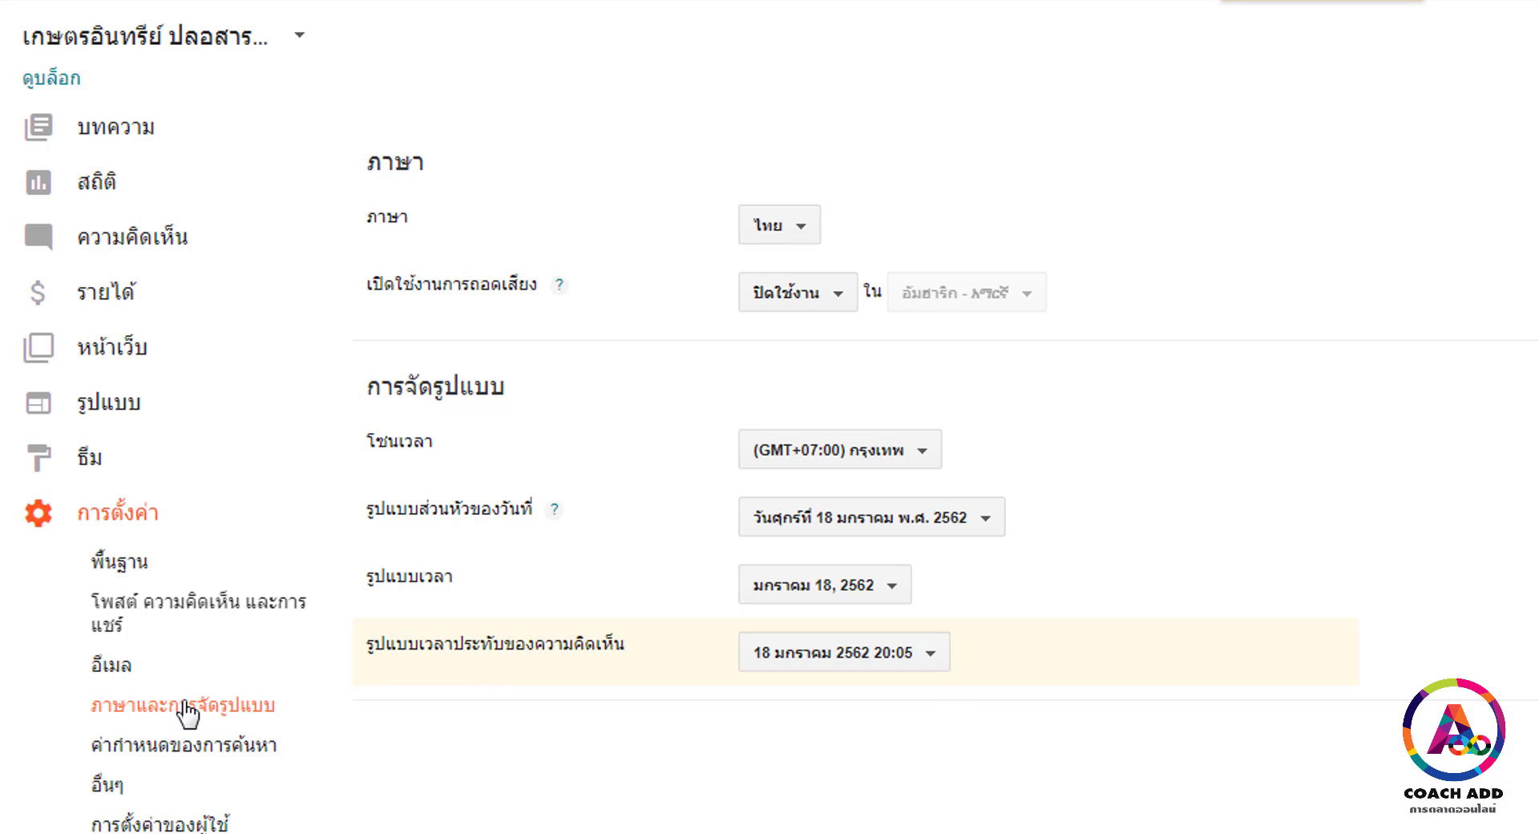
# Review the search preferences, the other settings for import, backup and site feed, and the user settings.
pyautogui.click(118, 752)
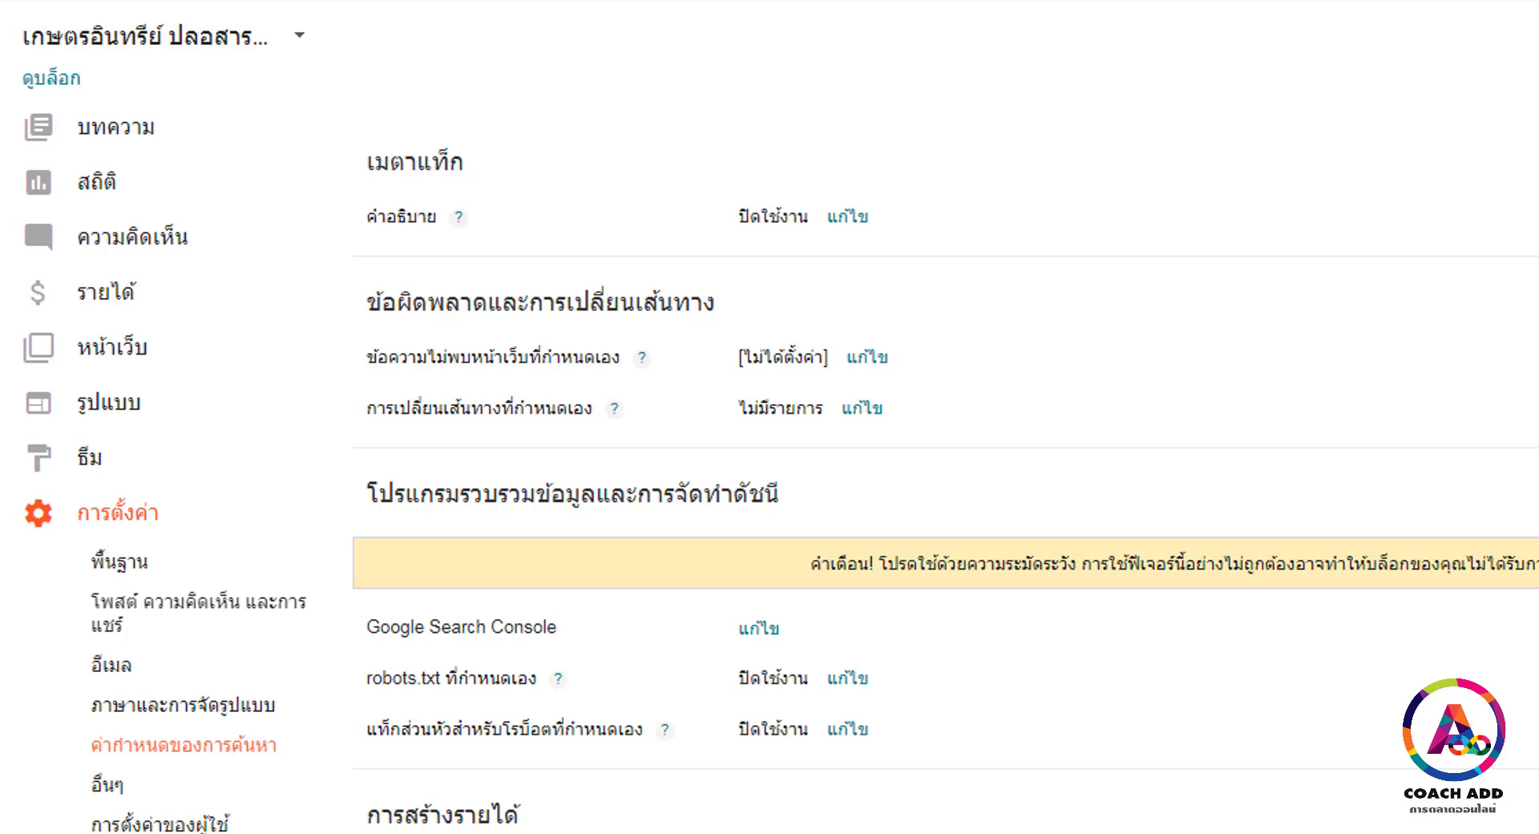
pyautogui.click(128, 786)
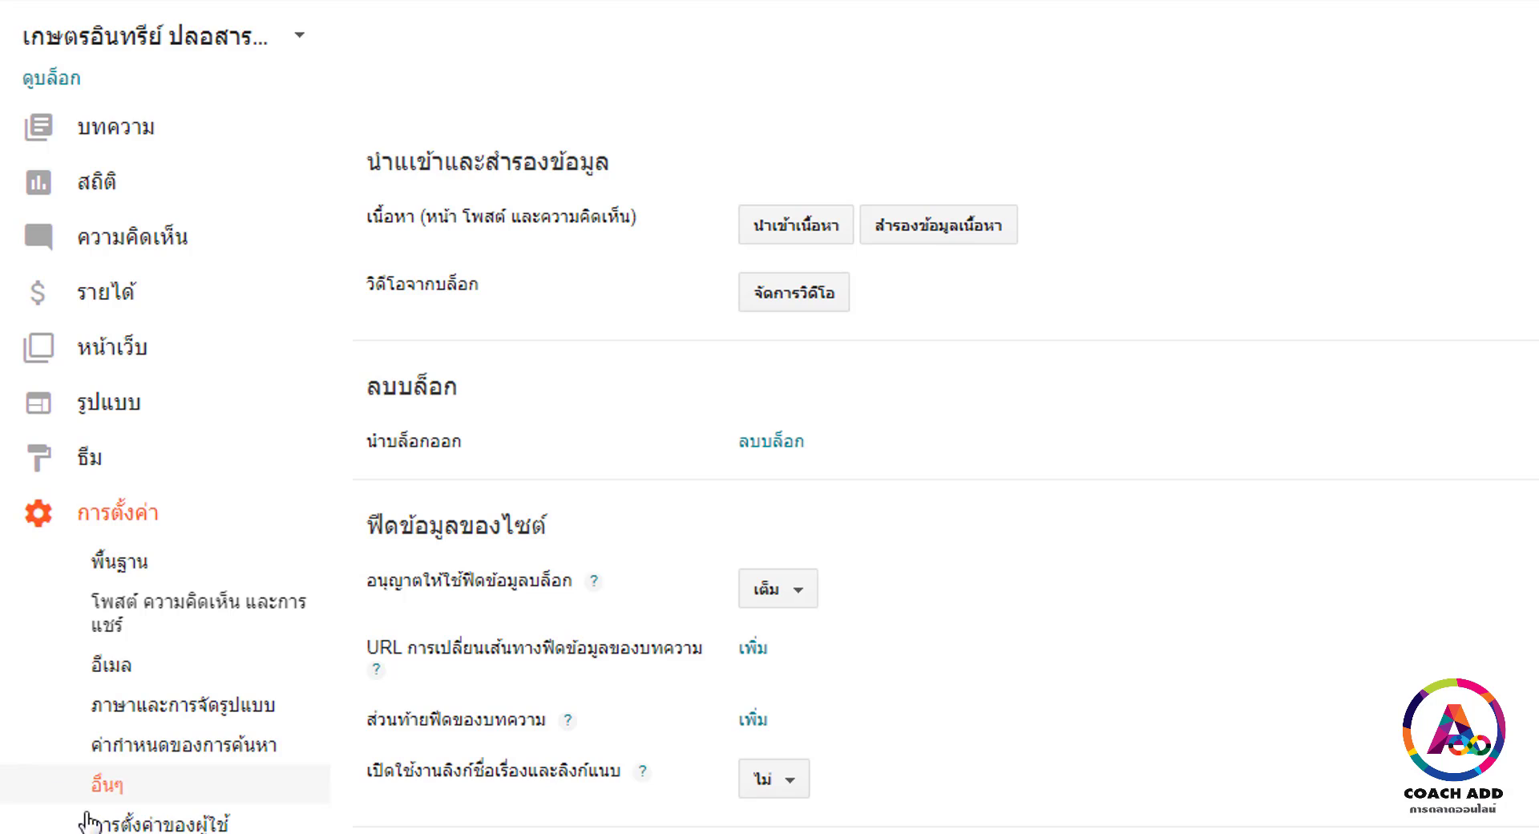
pyautogui.click(321, 821)
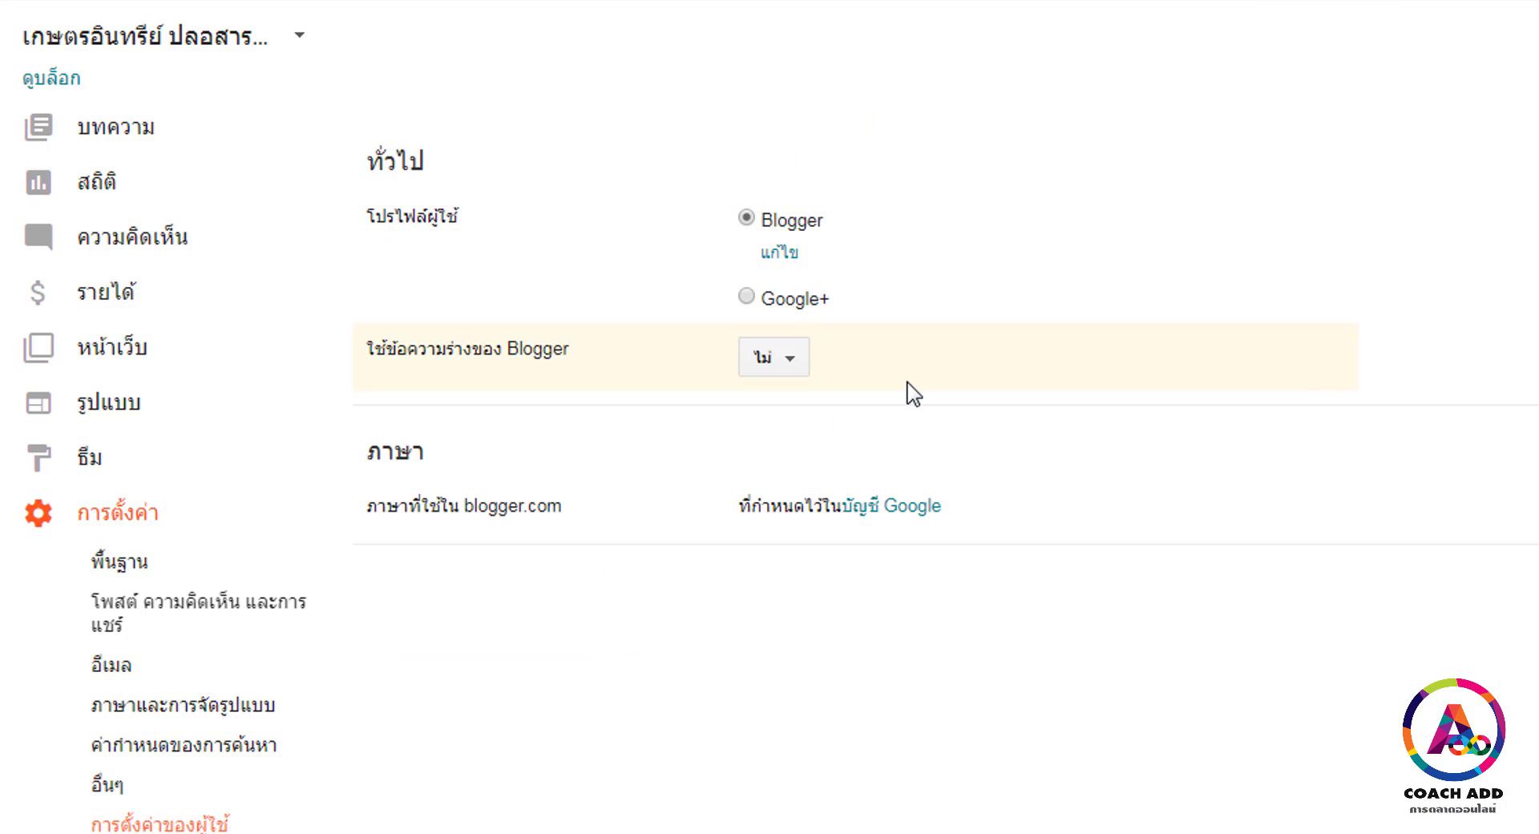
# View the reading list and skim the latest Blogger Buzz post about upcoming platform changes.
pyautogui.click(160, 621)
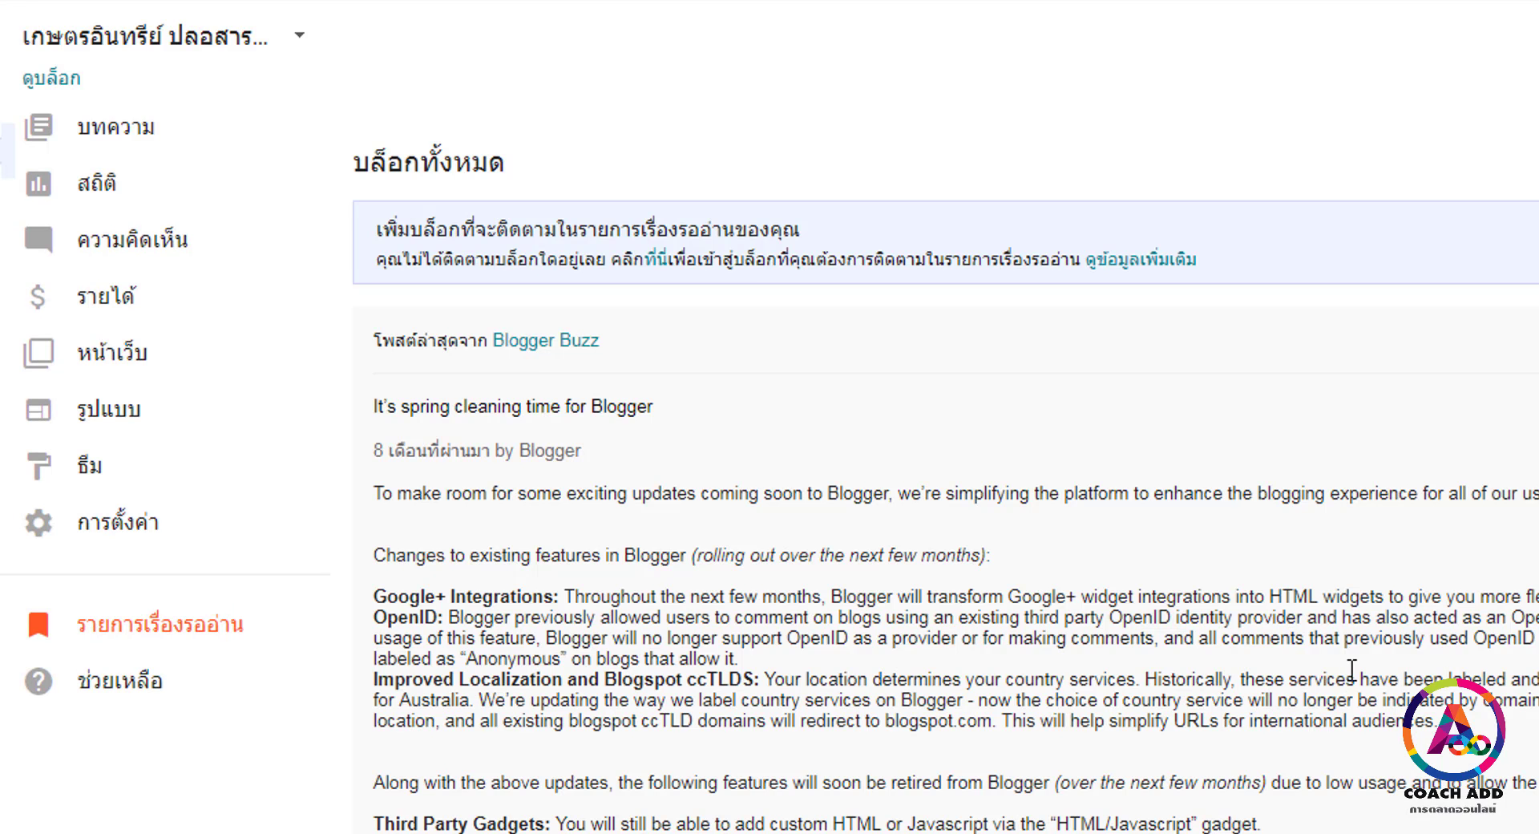
pyautogui.scroll(-4, 1352, 670)
pyautogui.scroll(4, 1357, 678)
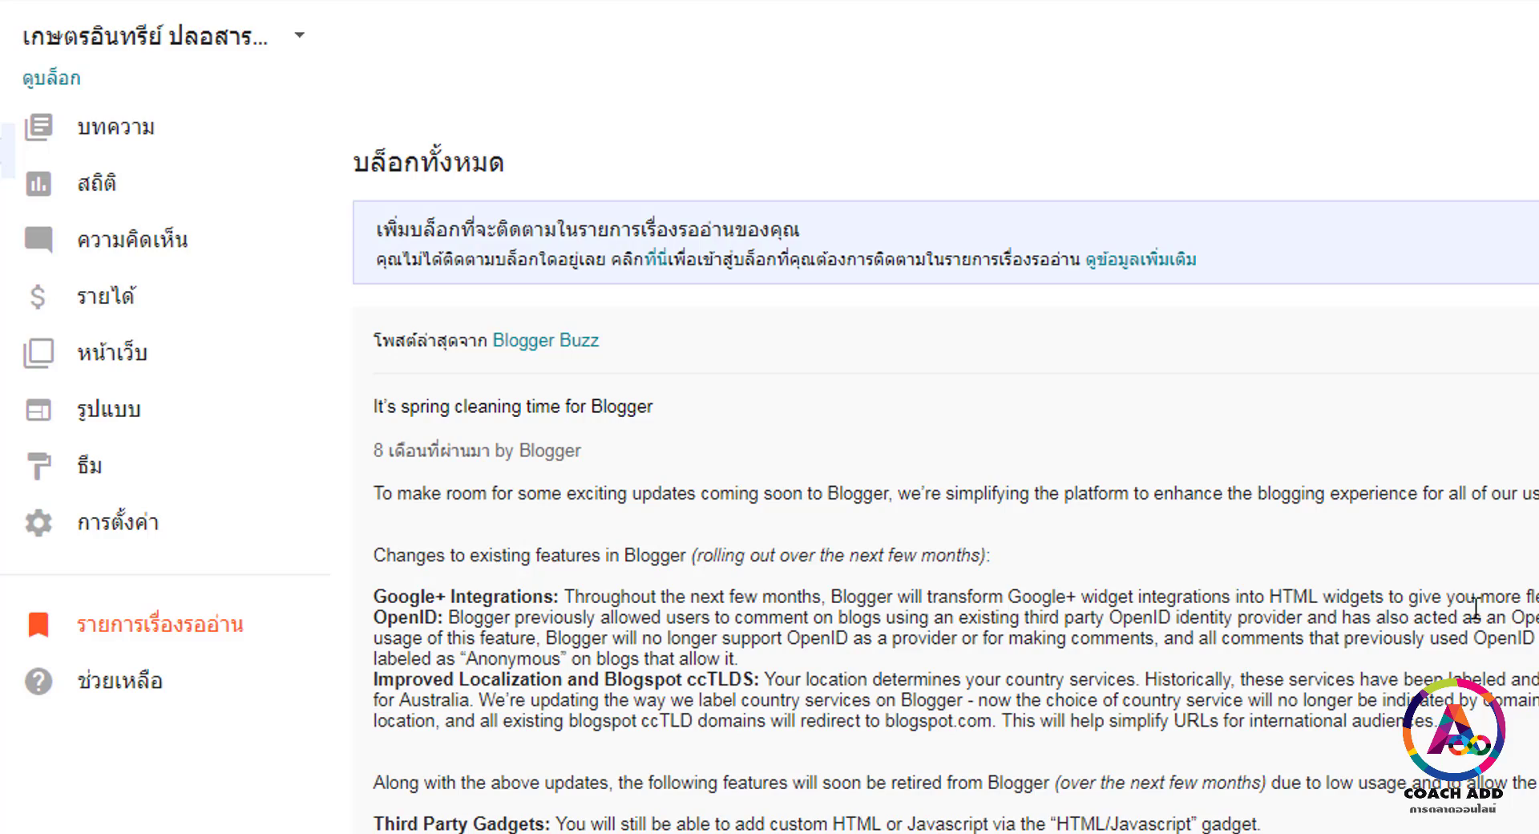
pyautogui.scroll(-3, 902, 455)
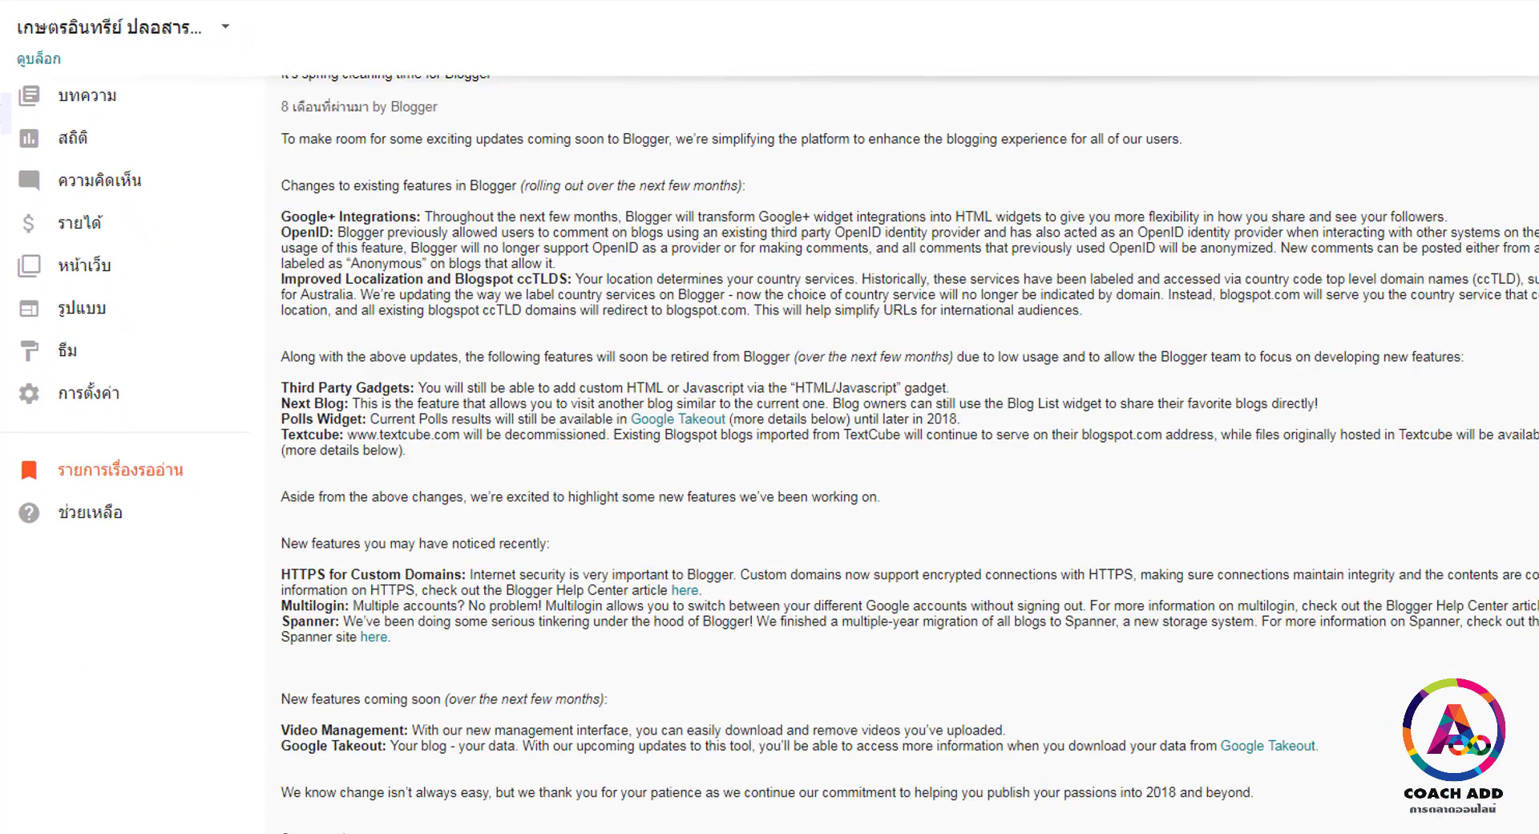
pyautogui.scroll(3, 902, 455)
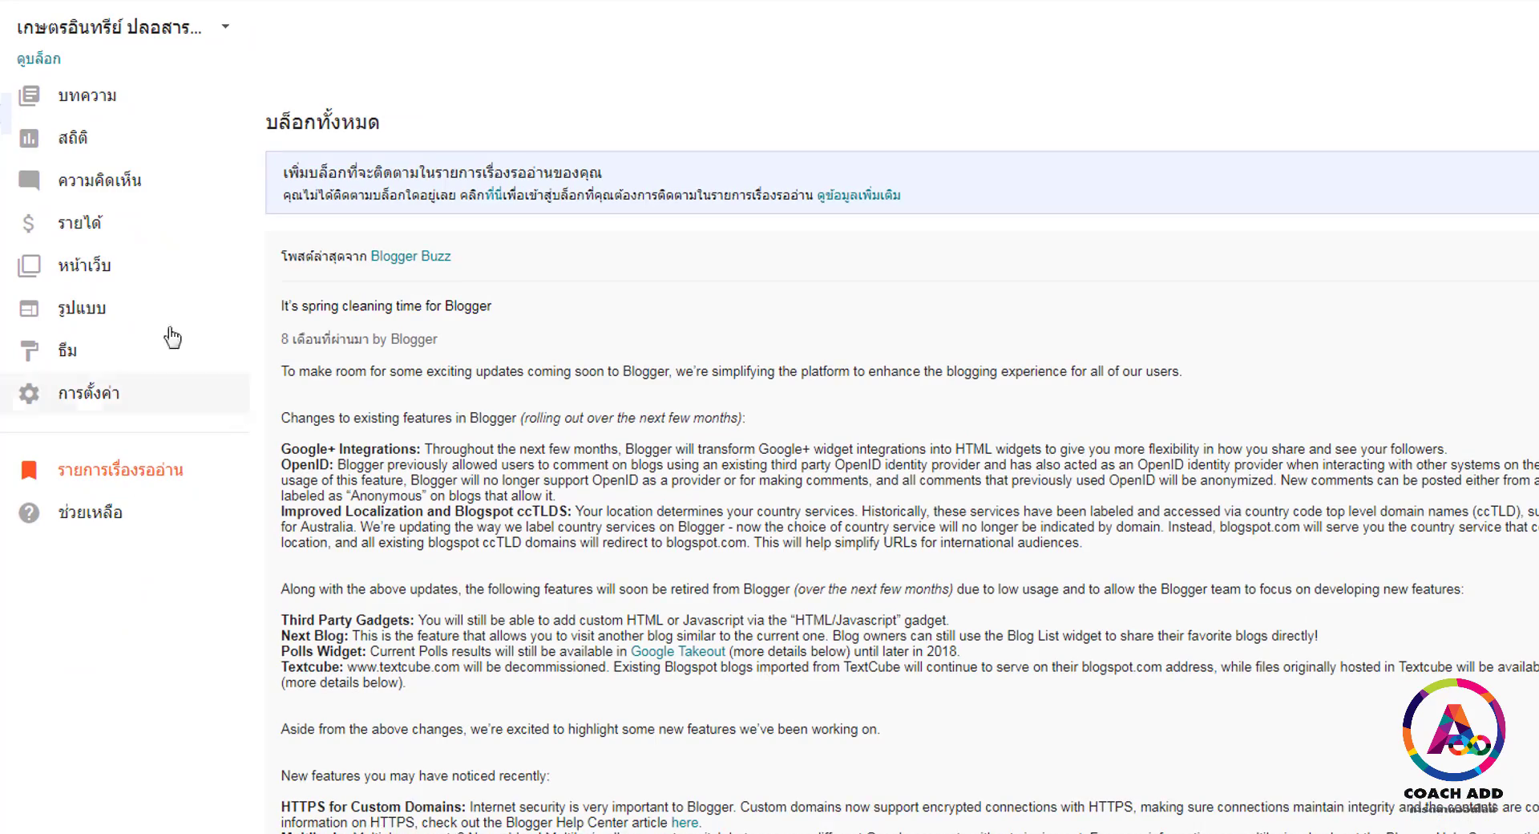